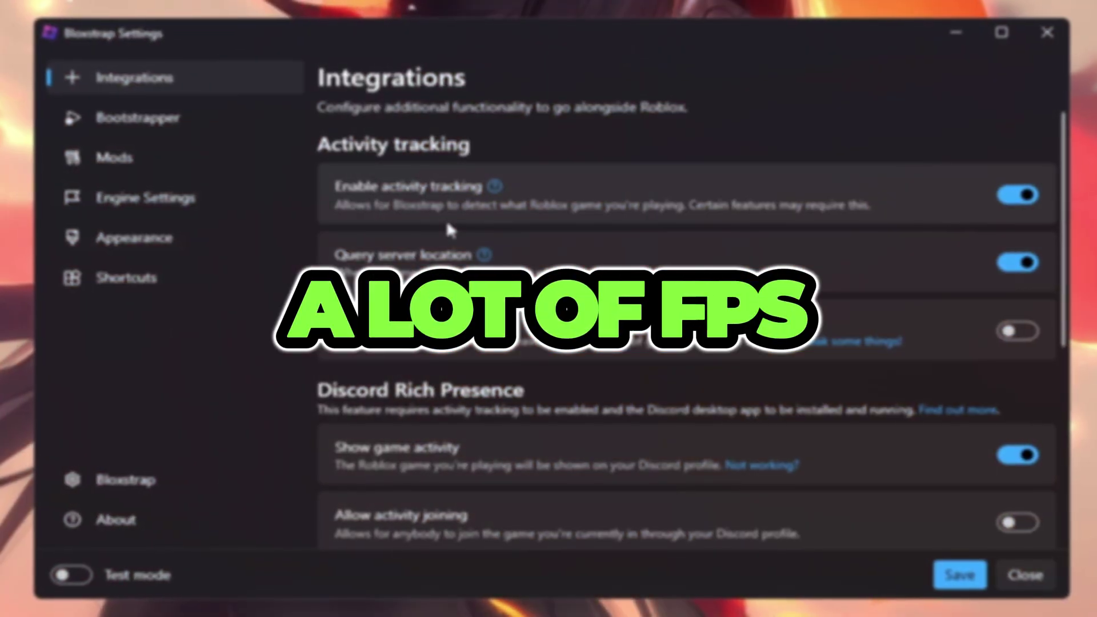
# Step: Toggle activity tracking off and back on, then scroll down the page
pyautogui.click(1026, 196)
pyautogui.click(1026, 196)
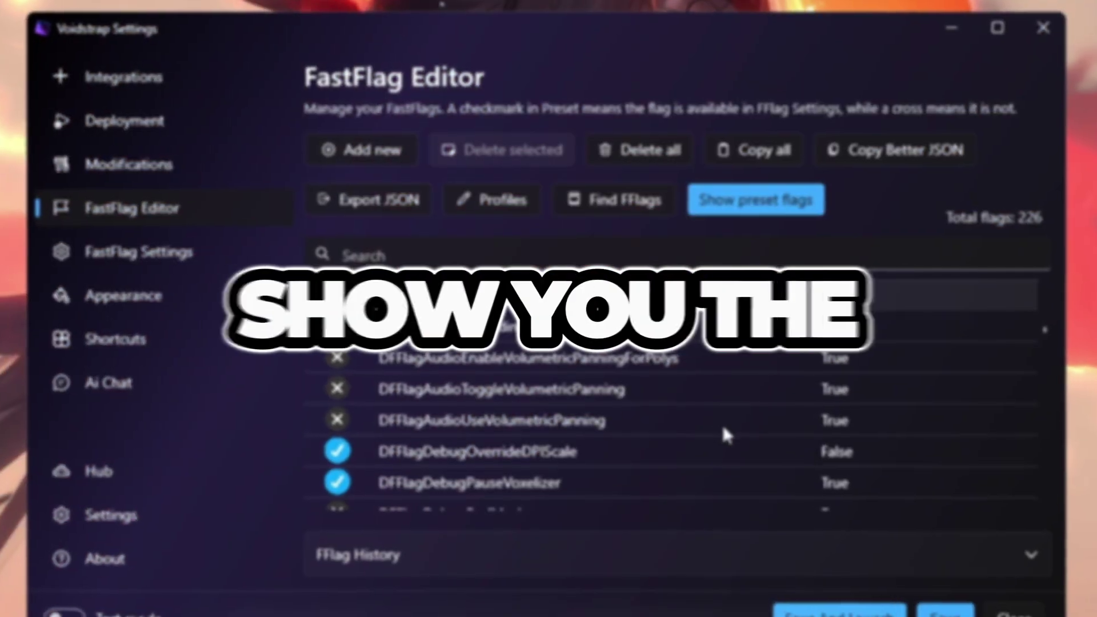
pyautogui.scroll(-10, 725, 434)
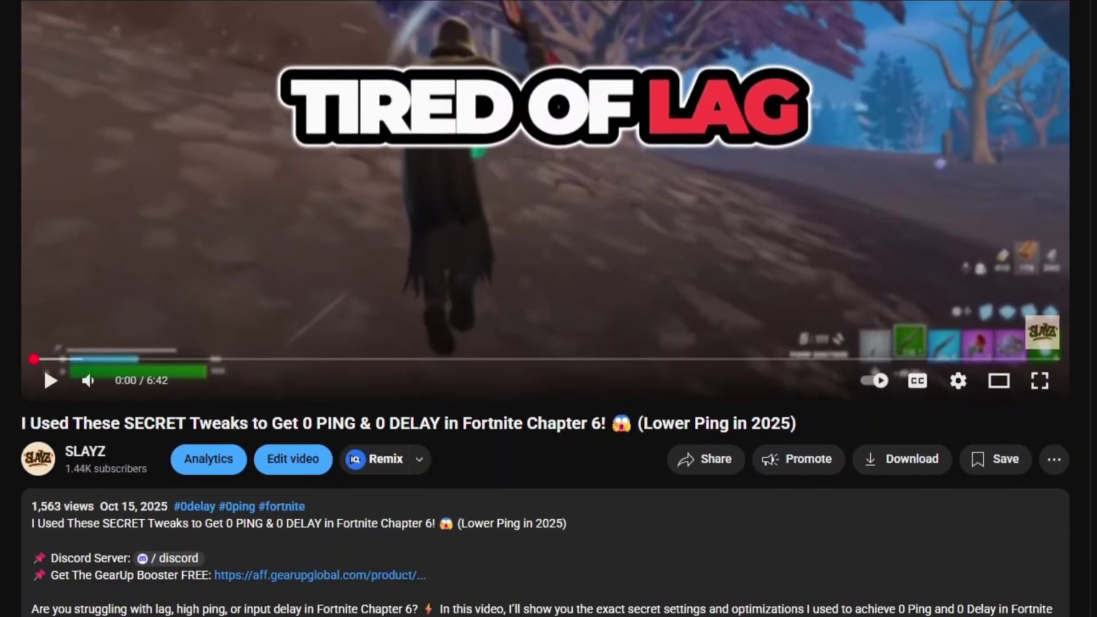
pyautogui.scroll(-3, 545, 320)
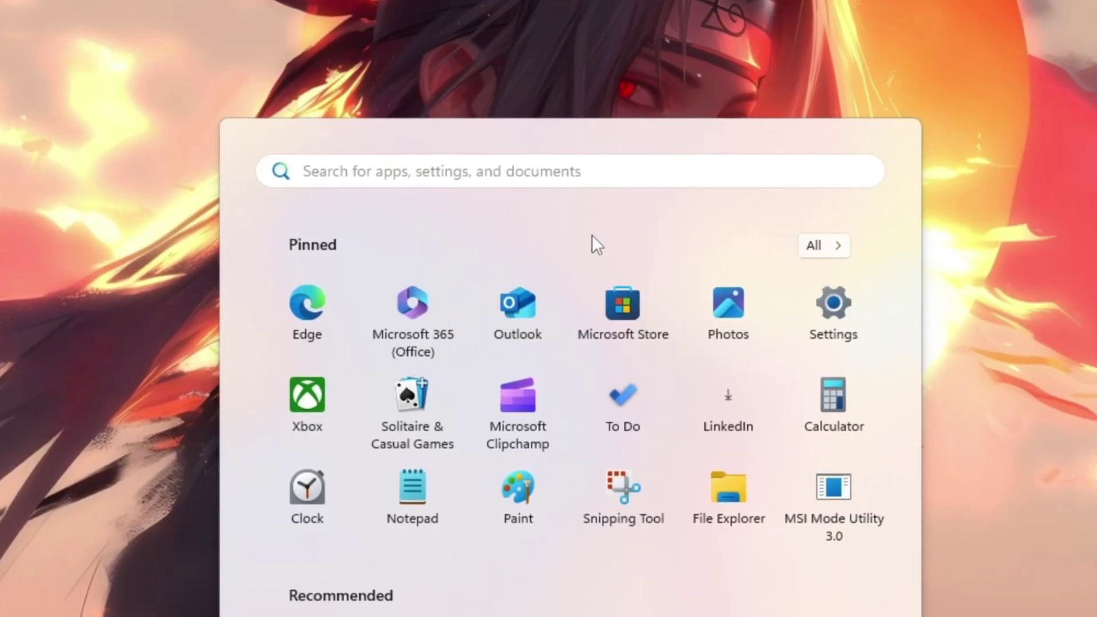
# Step: In System Configuration's advanced boot options, set Number of processors to 16 and apply
pyautogui.write('sys')
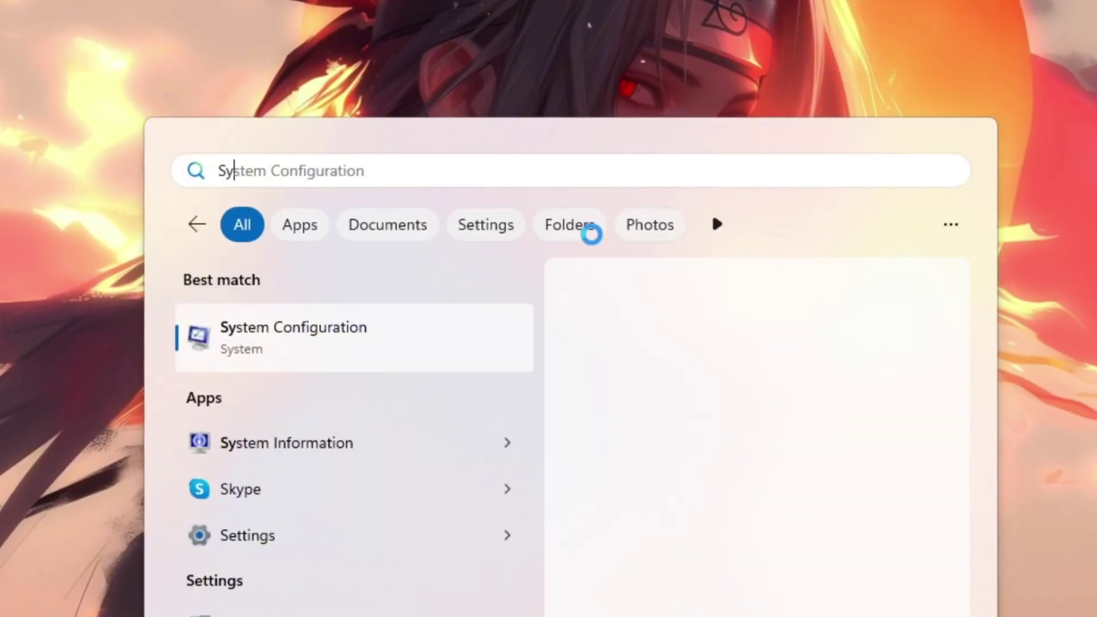
pyautogui.write('tem Configuration')
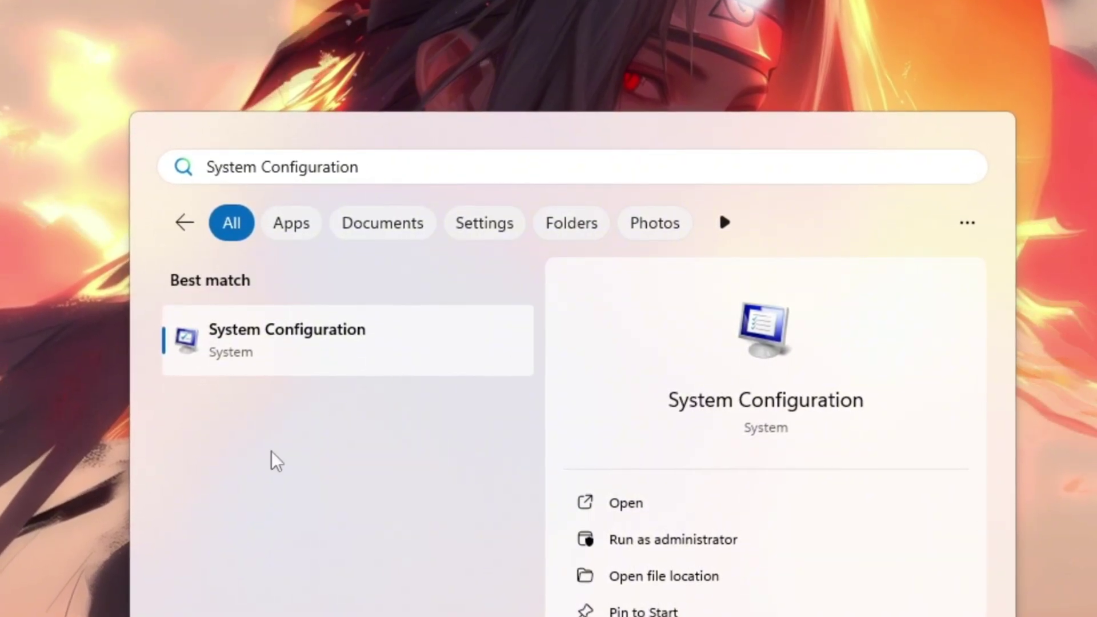
pyautogui.click(634, 502)
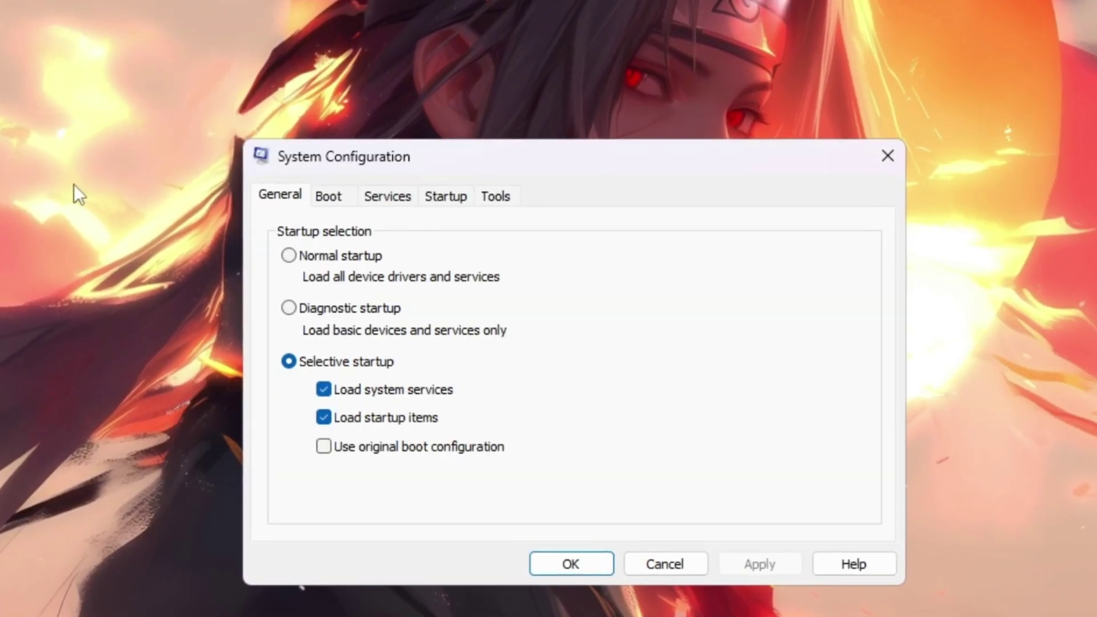
pyautogui.moveTo(613, 164); pyautogui.dragTo(587, 99)
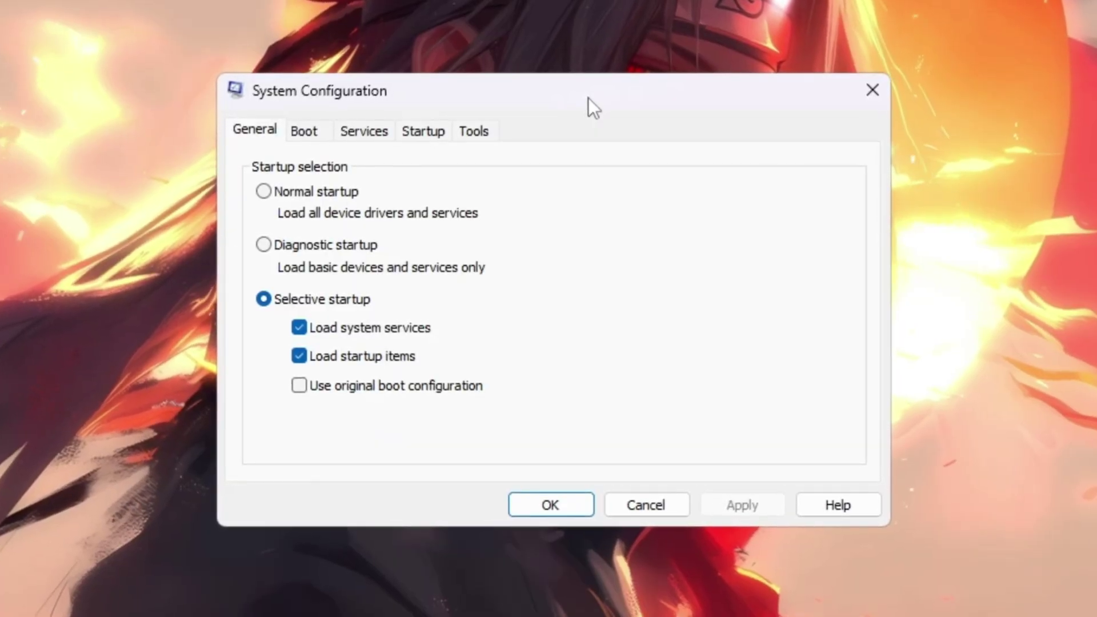
pyautogui.click(314, 126)
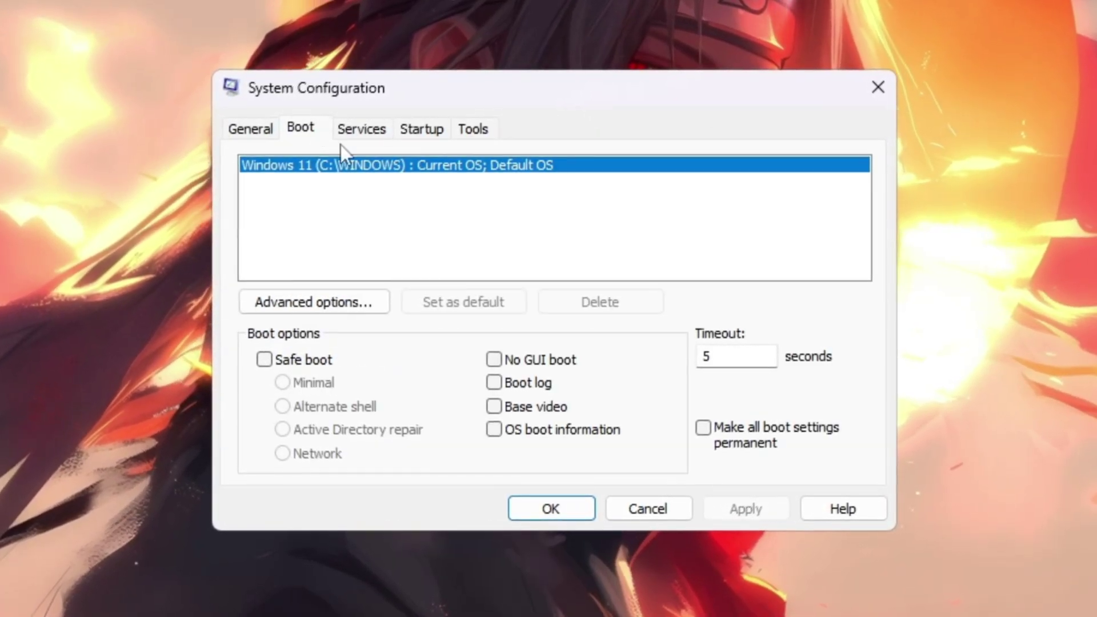
pyautogui.click(314, 301)
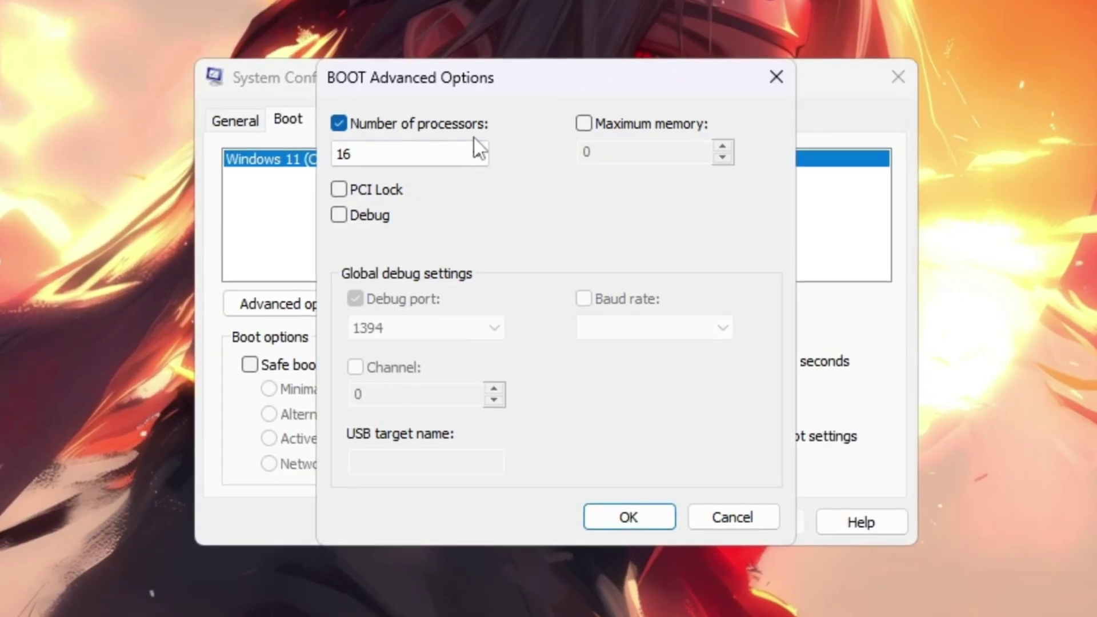
pyautogui.click(378, 155)
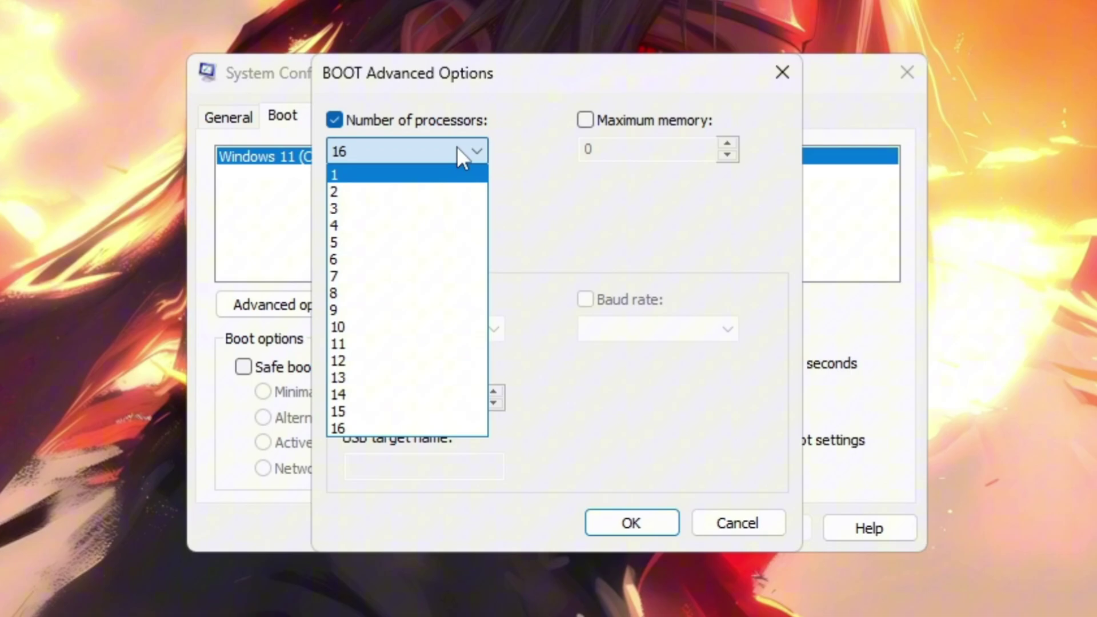
pyautogui.click(413, 443)
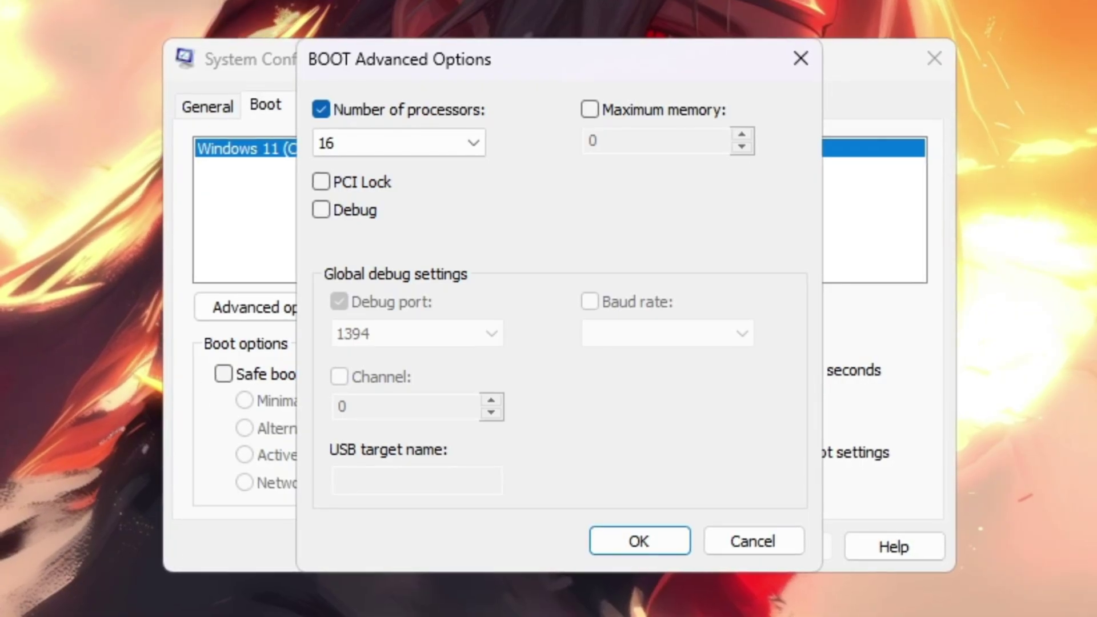
pyautogui.click(638, 540)
pyautogui.click(806, 548)
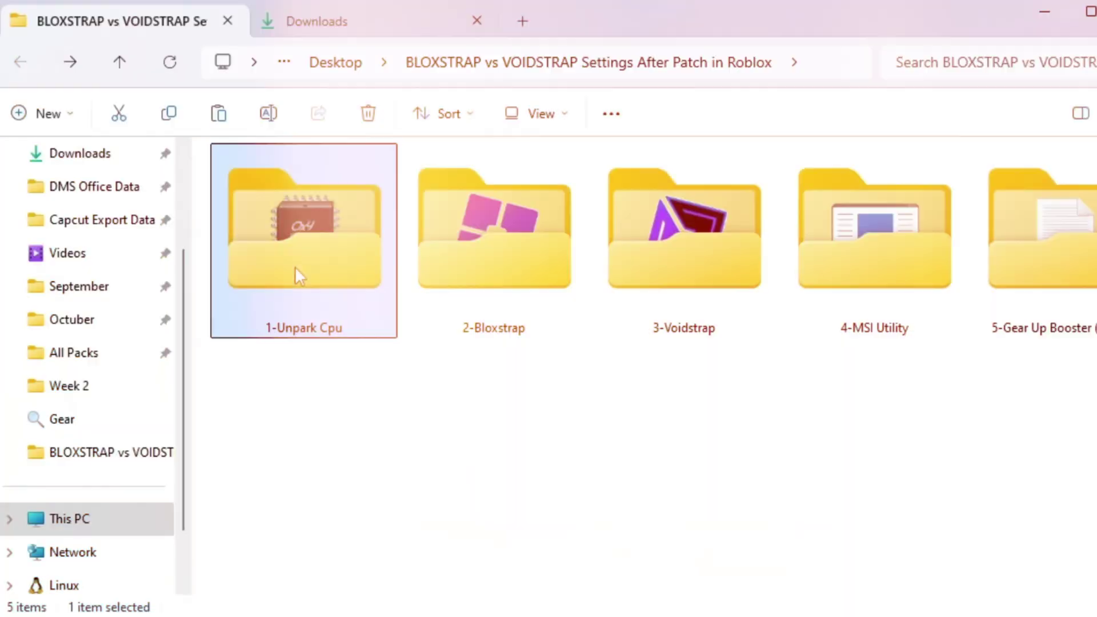
# Step: Open the 1-Unpark Cpu folder in File Explorer
pyautogui.doubleClick(295, 266)
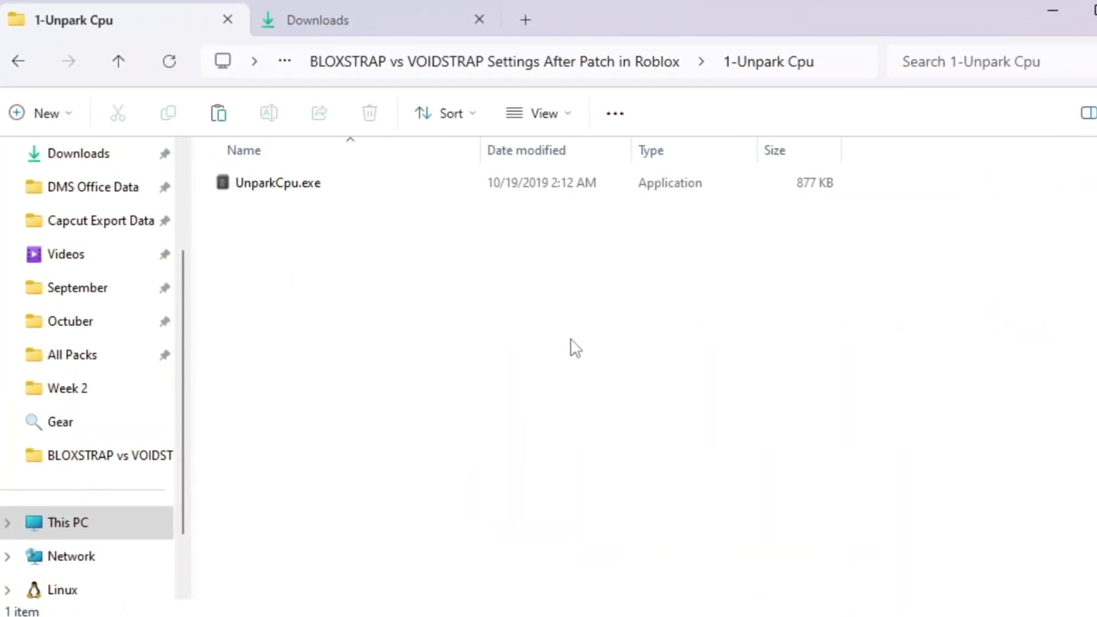
# Step: Run UnparkCpu.exe as administrator and reposition the CPU Unpark window
pyautogui.click(313, 194)
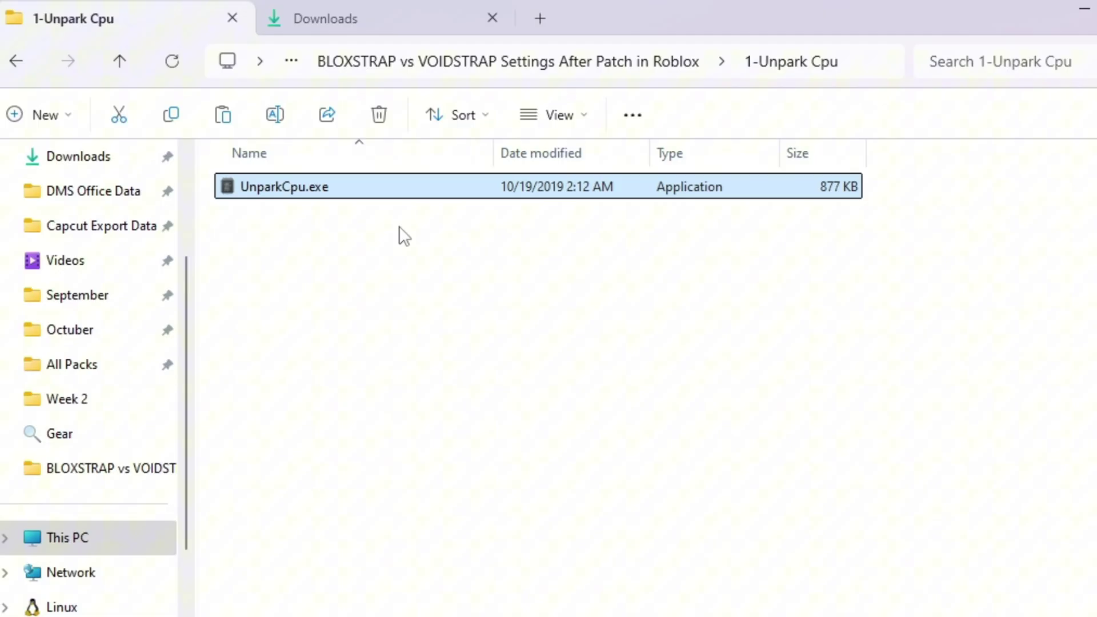
pyautogui.rightClick(401, 196)
pyautogui.click(505, 339)
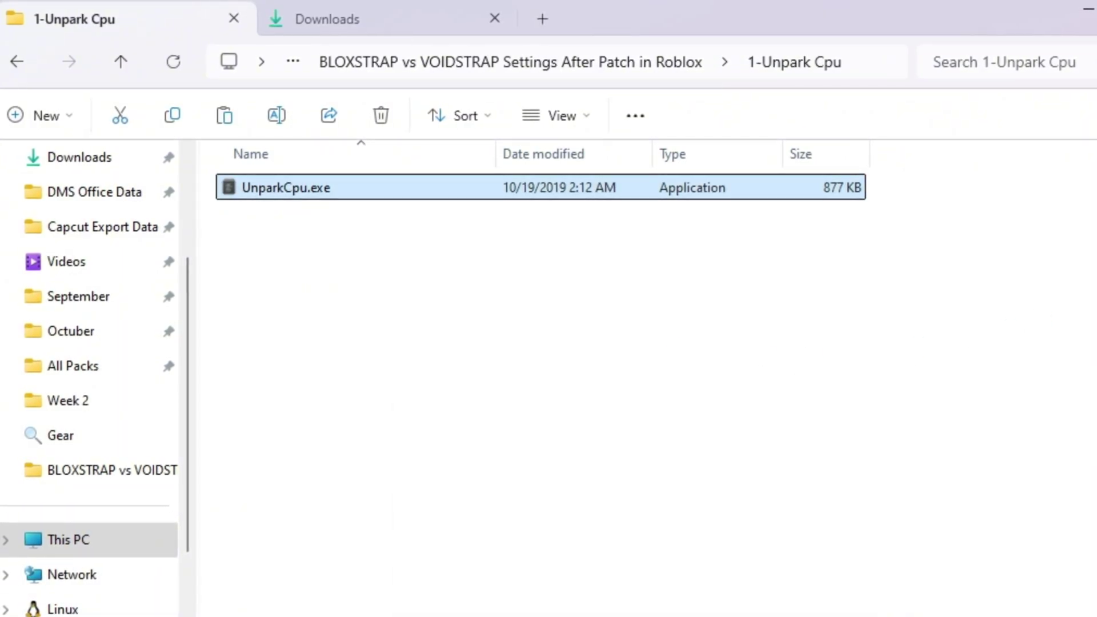
pyautogui.click(1085, 8)
pyautogui.moveTo(601, 152); pyautogui.dragTo(588, 108)
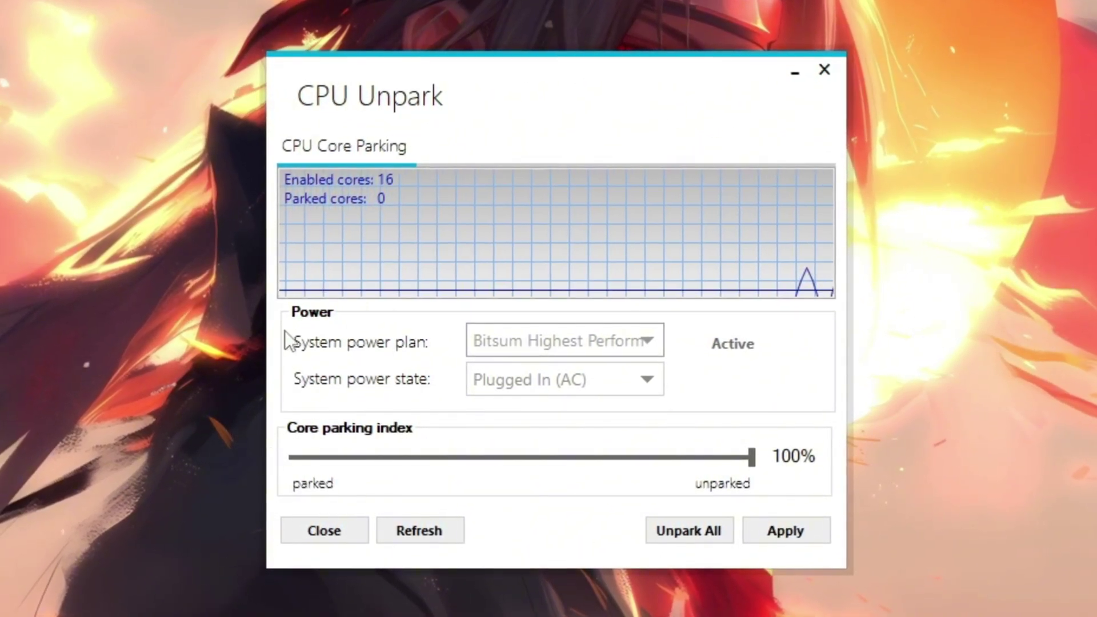
# Step: Unpark all 16 cores, apply a 100% core parking index, then close CPU Unpark
pyautogui.click(722, 535)
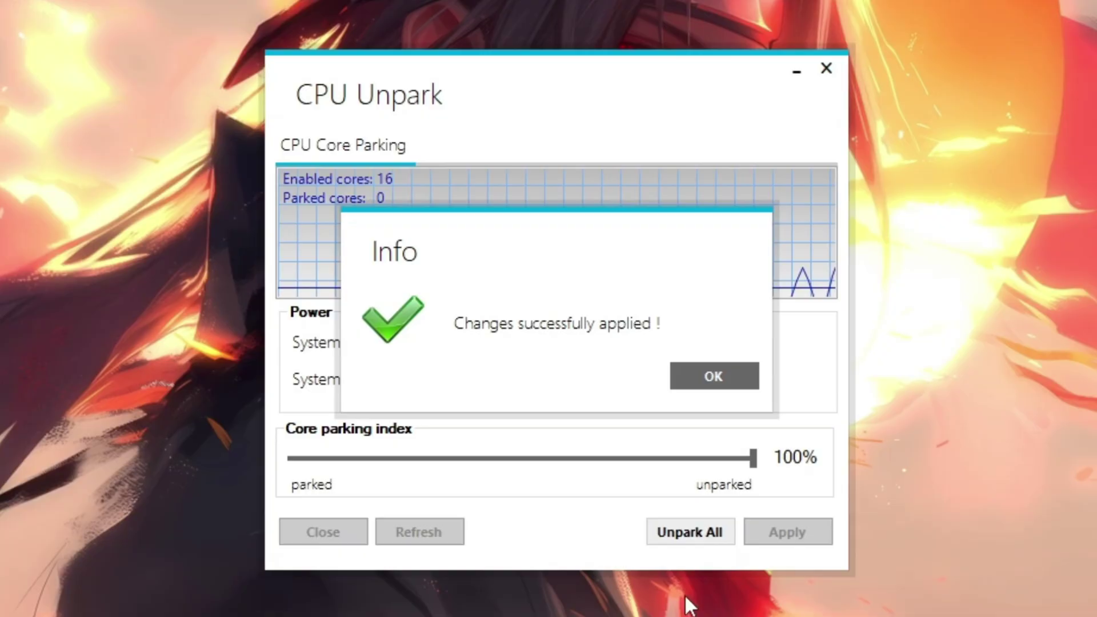
pyautogui.click(746, 384)
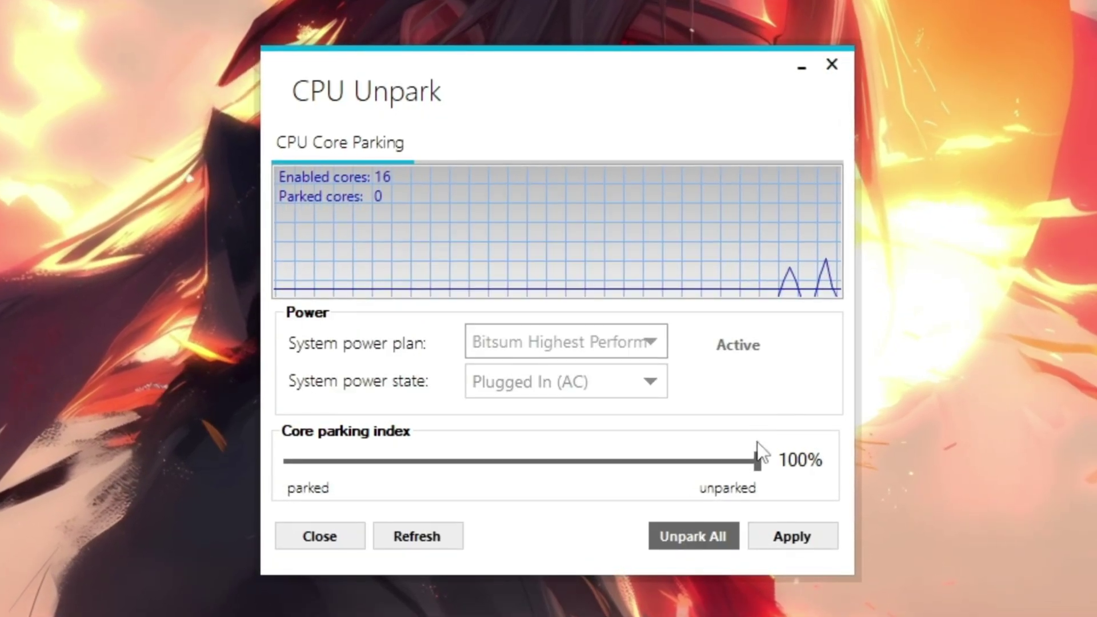
pyautogui.moveTo(756, 457); pyautogui.dragTo(840, 486)
pyautogui.click(791, 535)
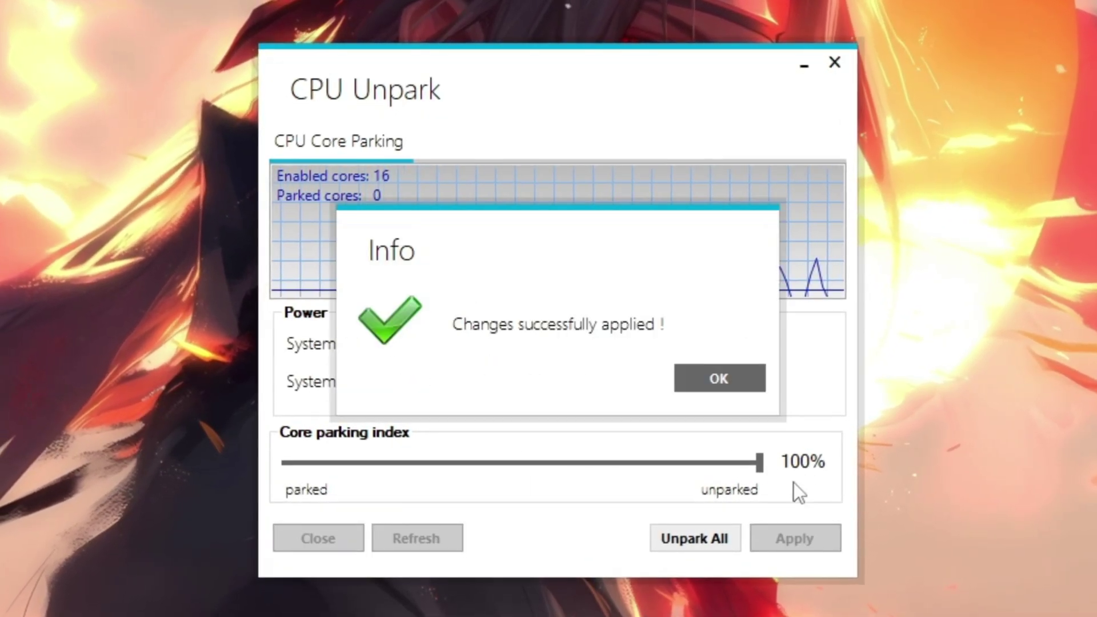
pyautogui.click(724, 382)
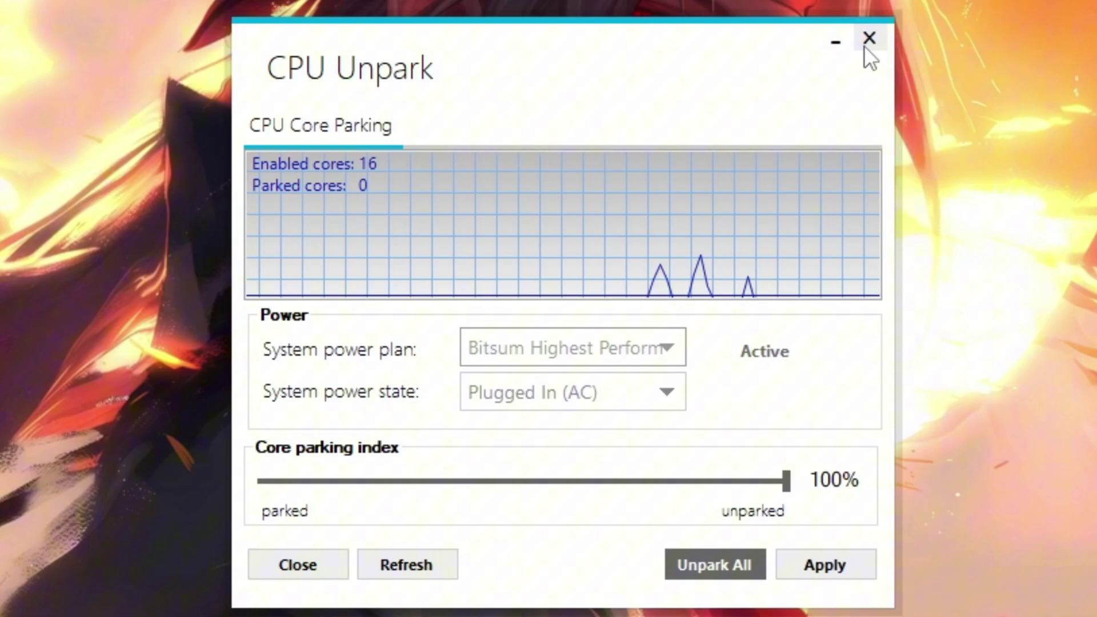
pyautogui.click(863, 45)
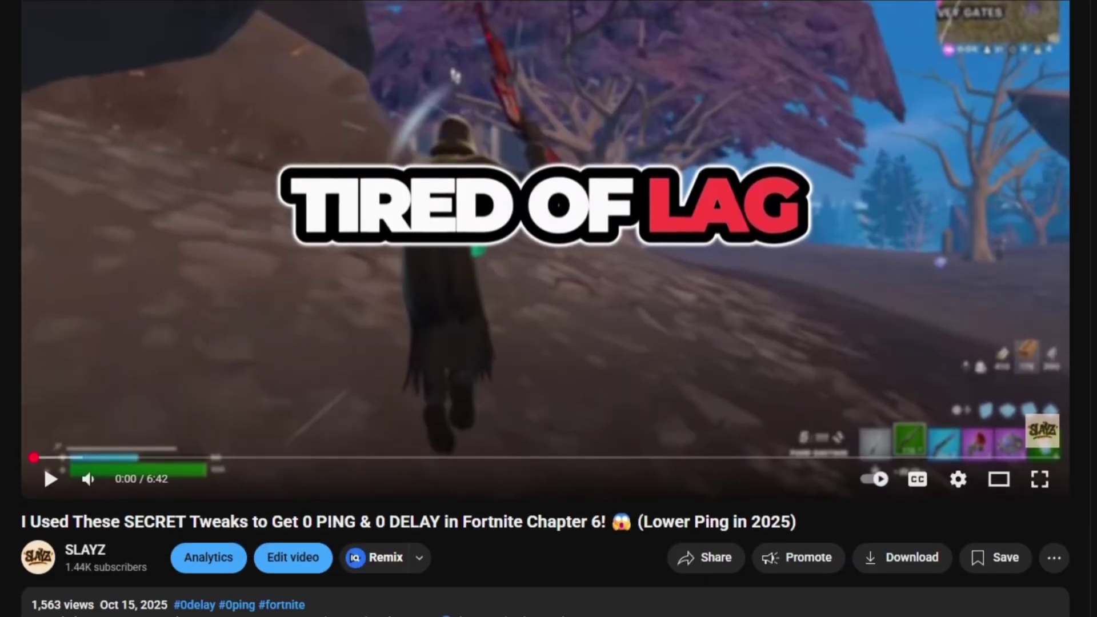
pyautogui.scroll(-3, 886, 368)
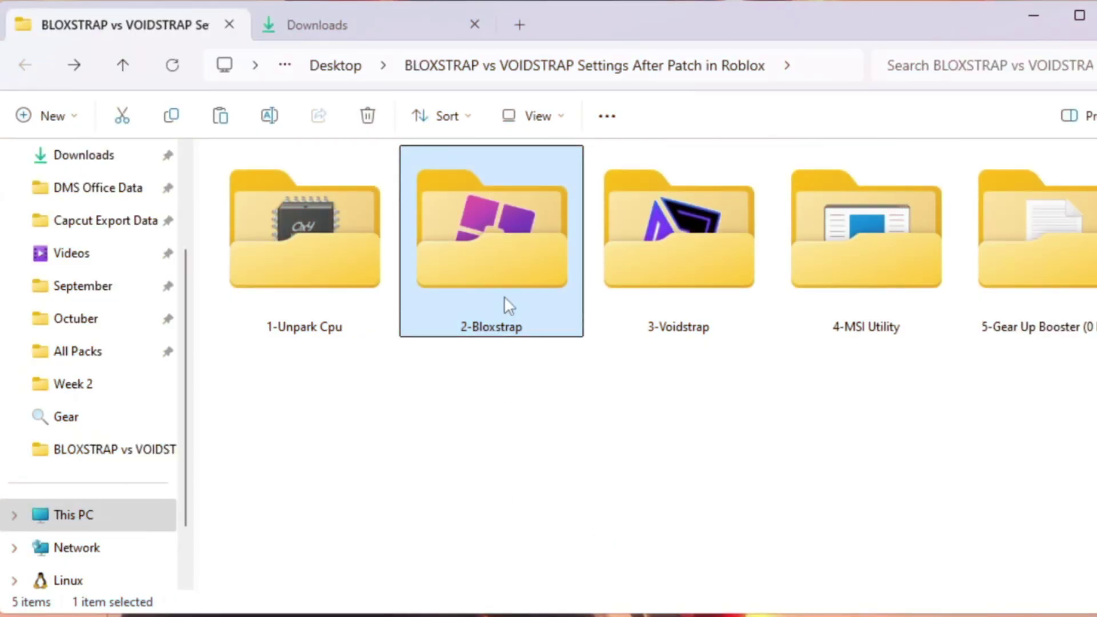
# Step: Launch Bloxstrap.exe from the 2-Bloxstrap folder and open its full settings window
pyautogui.doubleClick(504, 298)
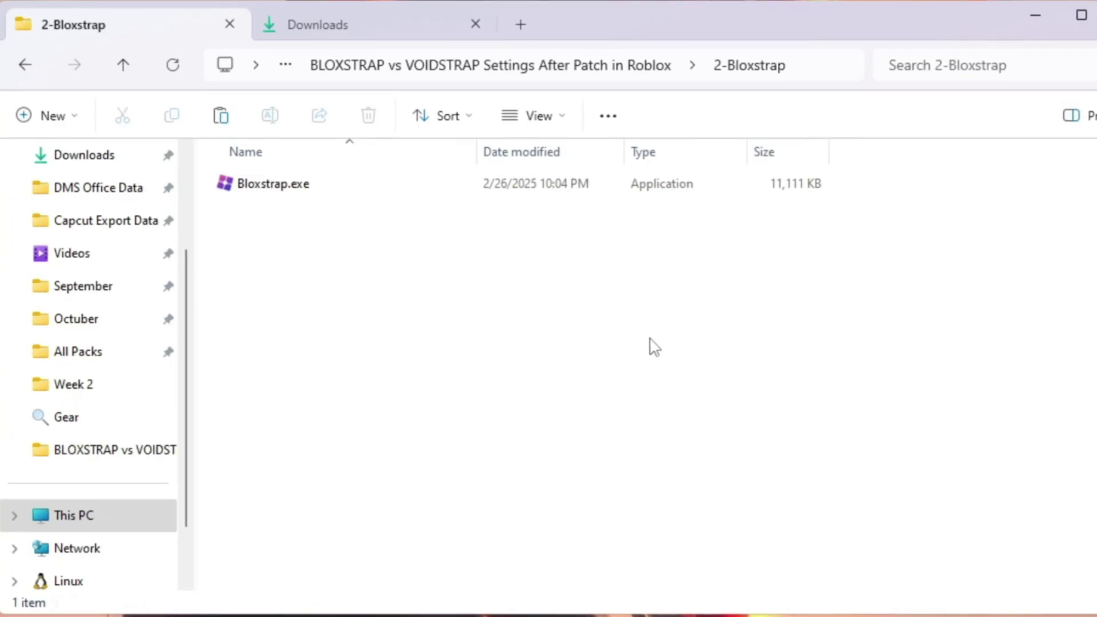
pyautogui.click(337, 188)
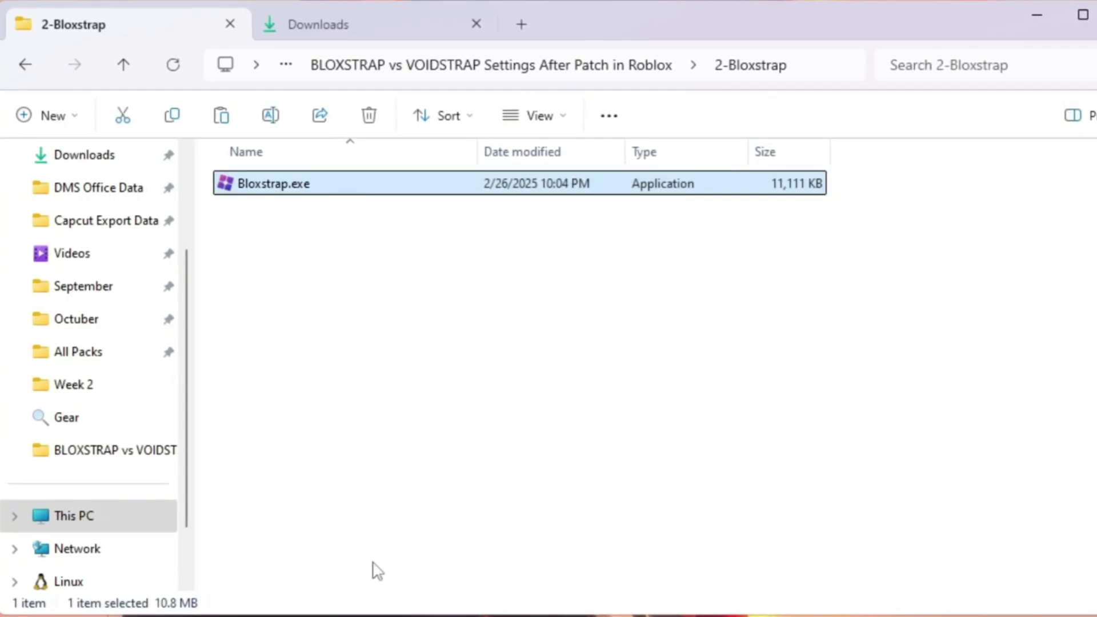
pyautogui.hotkey('ctrl', 'shift', '2')
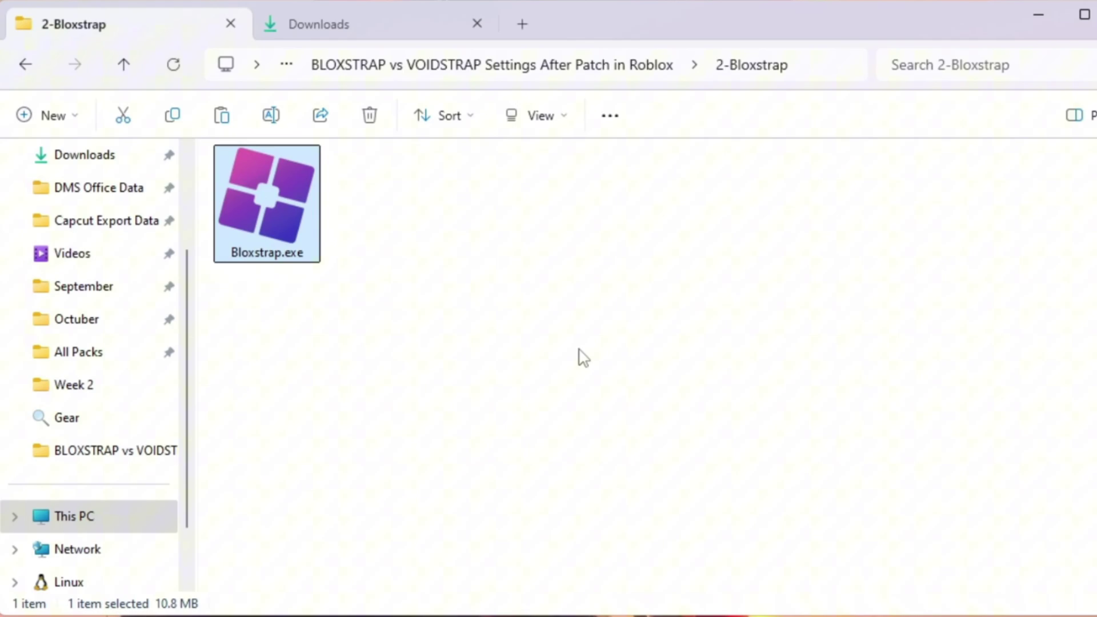
pyautogui.scroll(5, 579, 360)
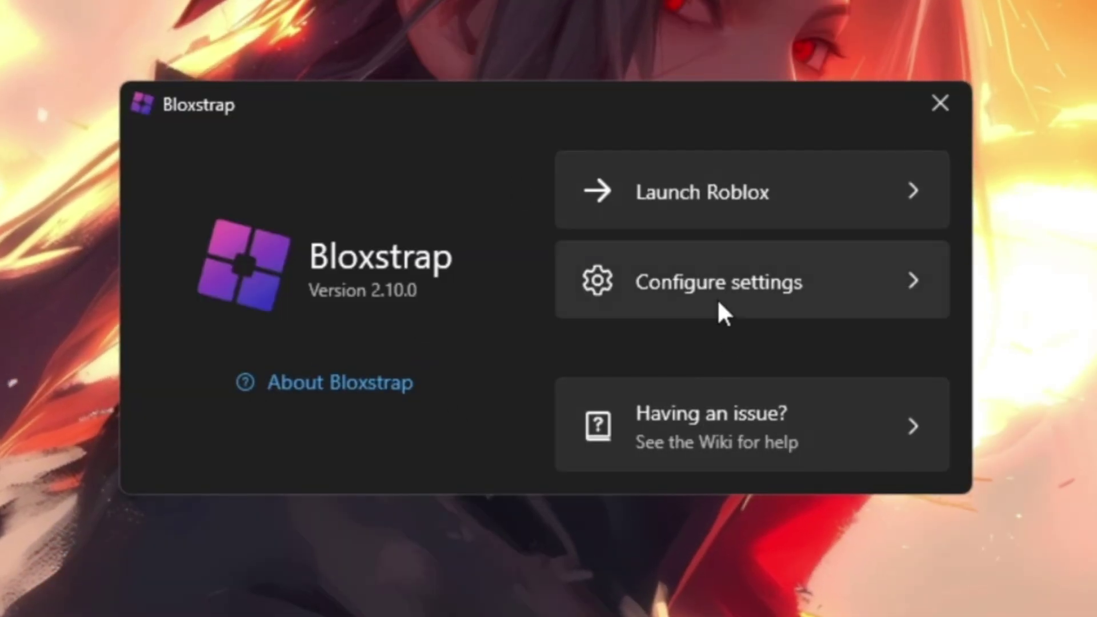
pyautogui.click(717, 300)
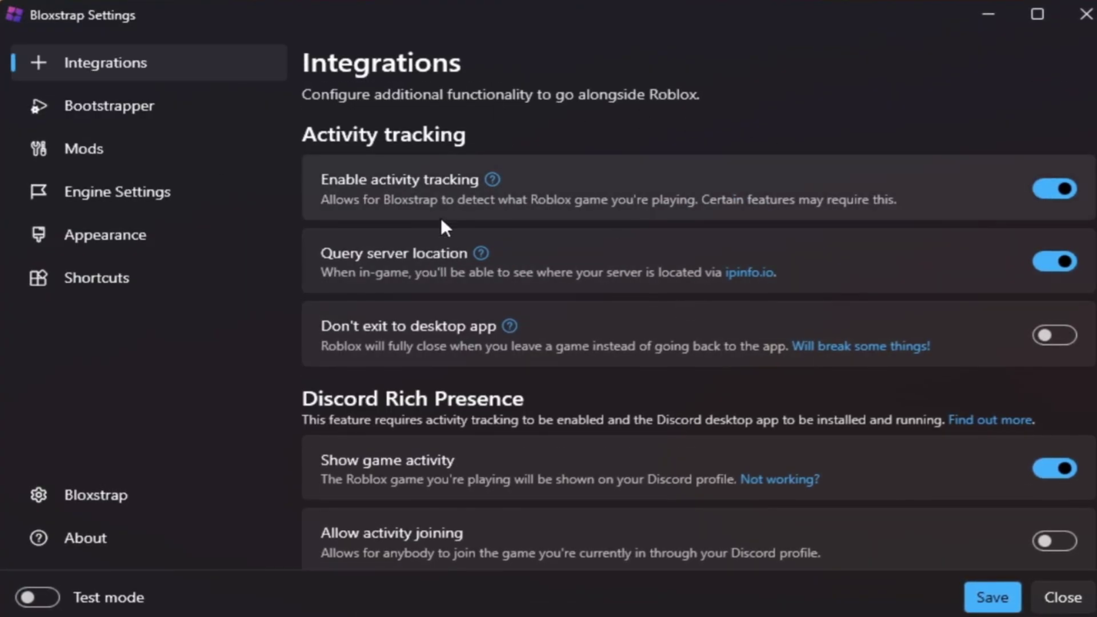
# Step: Adjust the activity tracking options, leave Discord game activity off, and save Integrations
pyautogui.click(1067, 195)
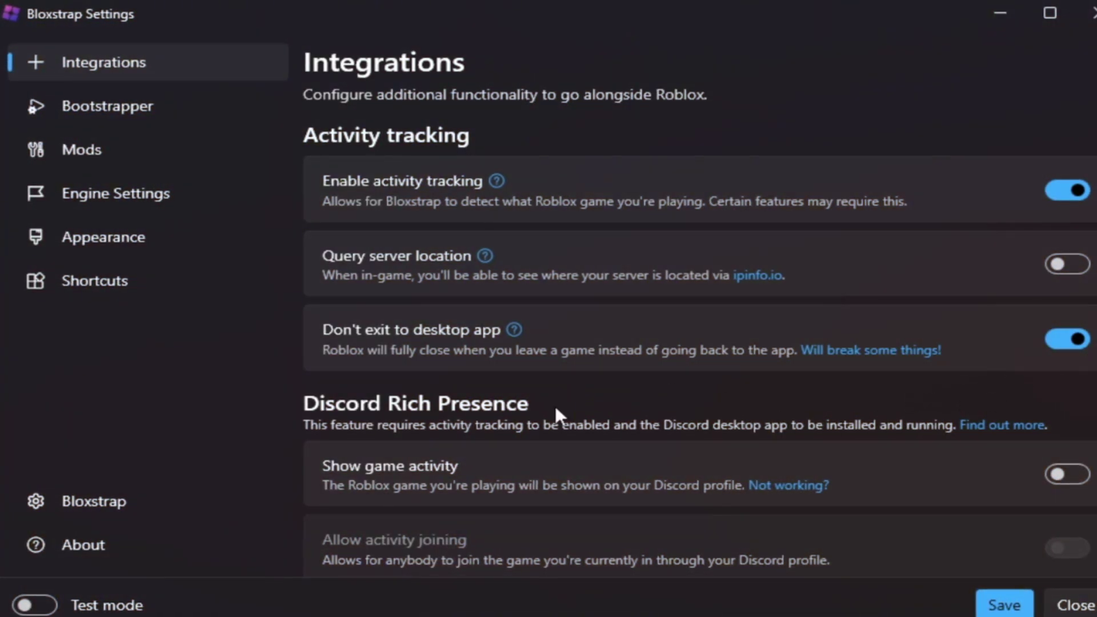
pyautogui.scroll(-4, 554, 403)
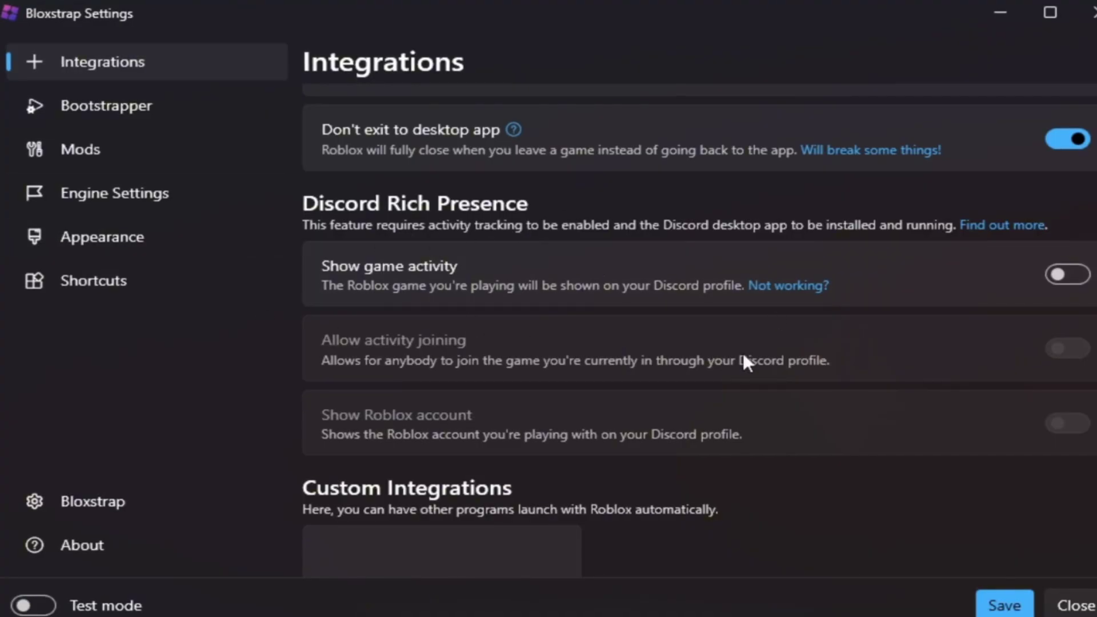
pyautogui.click(1056, 276)
pyautogui.click(1056, 276)
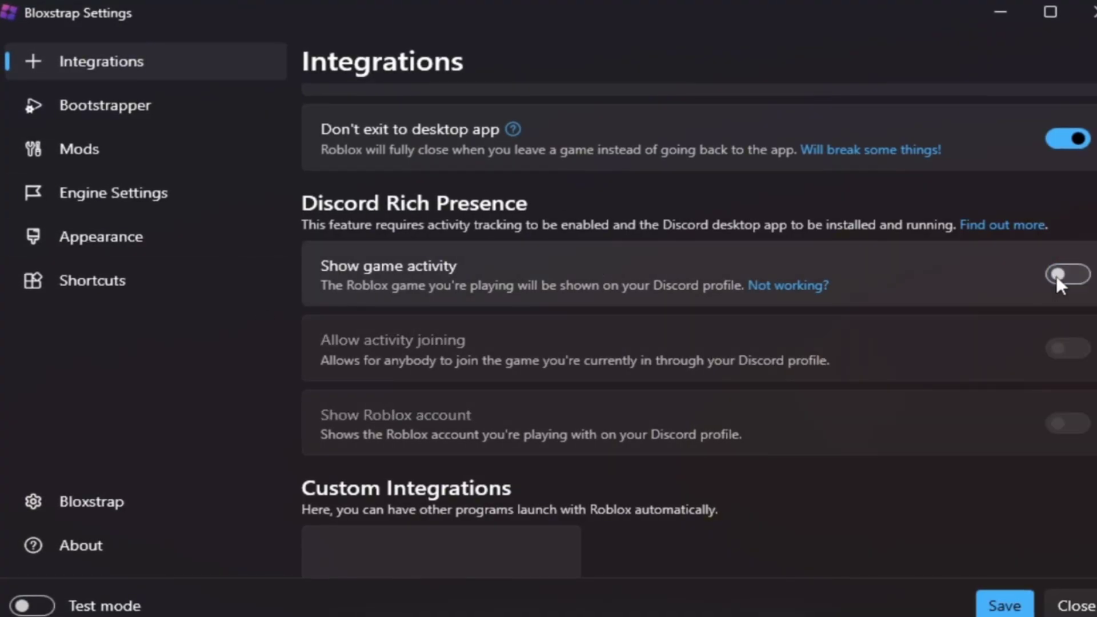
pyautogui.click(1006, 607)
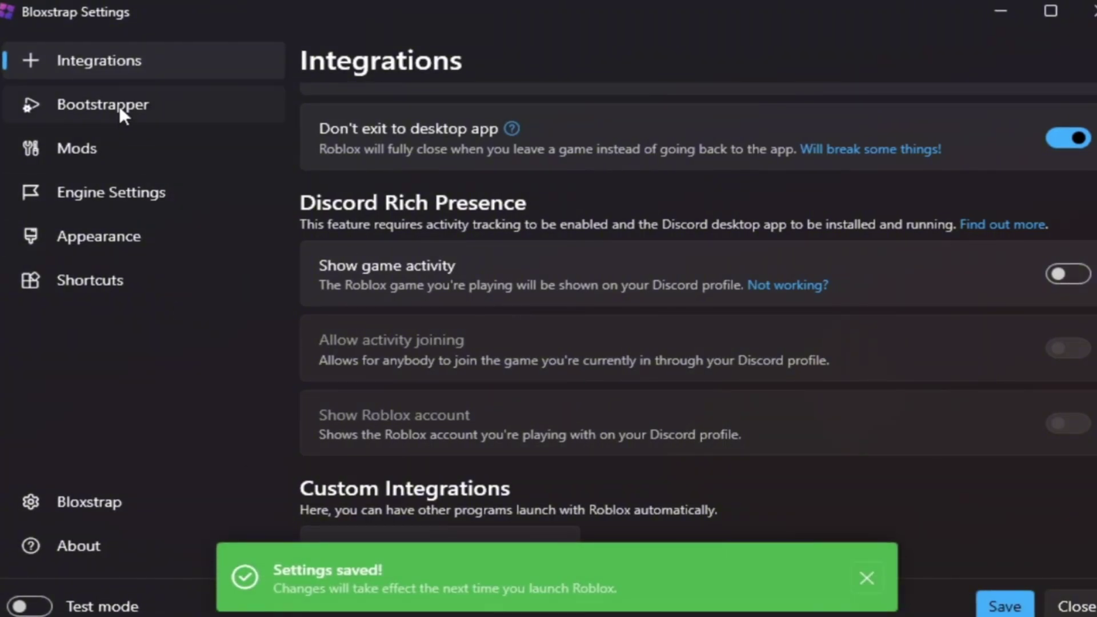
# Step: On Bootstrapper, enable the prompt before launching another instance and save the settings
pyautogui.click(120, 110)
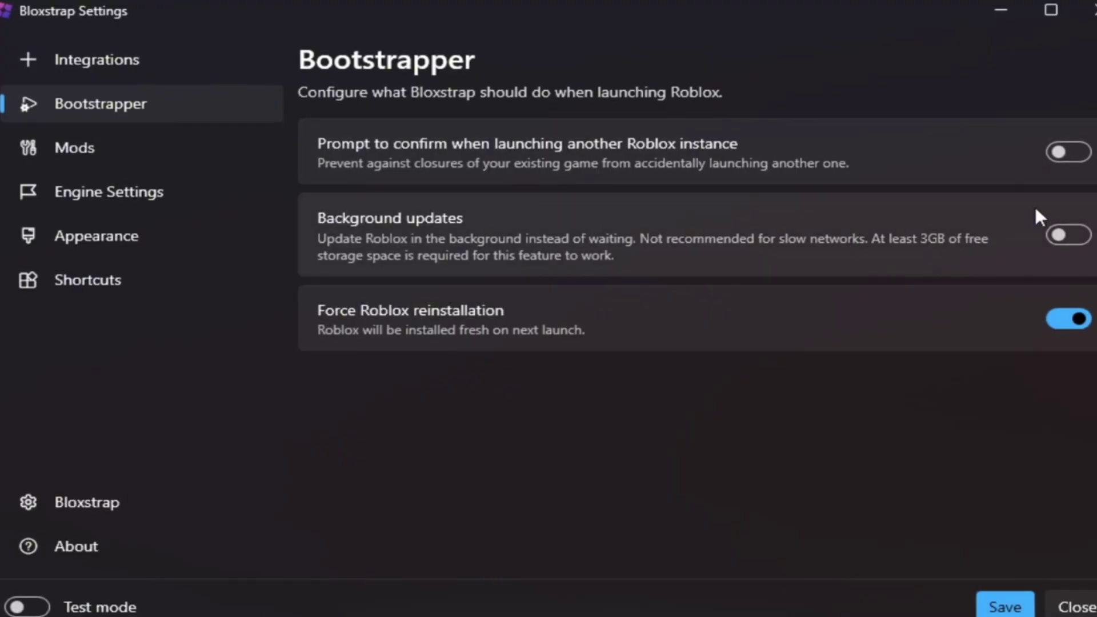
pyautogui.click(1076, 160)
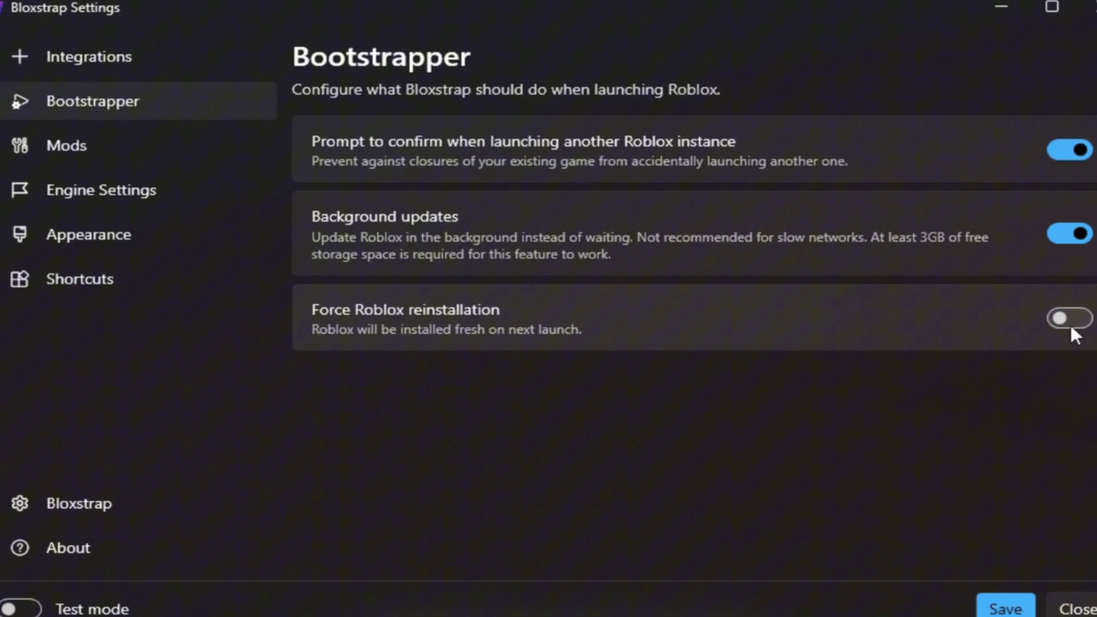
pyautogui.click(1005, 606)
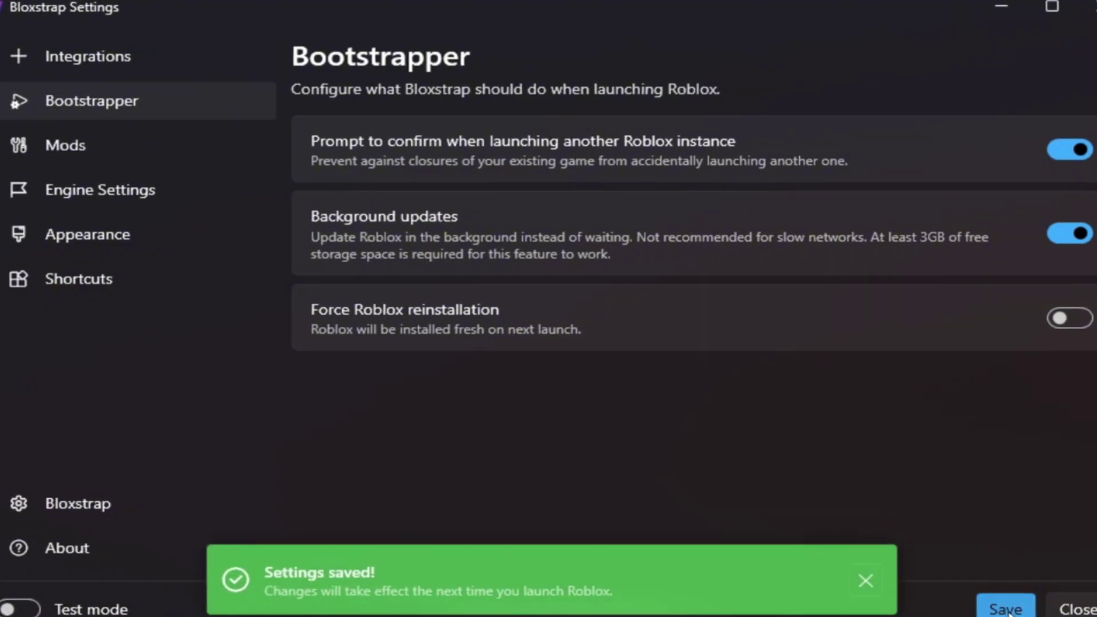
pyautogui.click(147, 153)
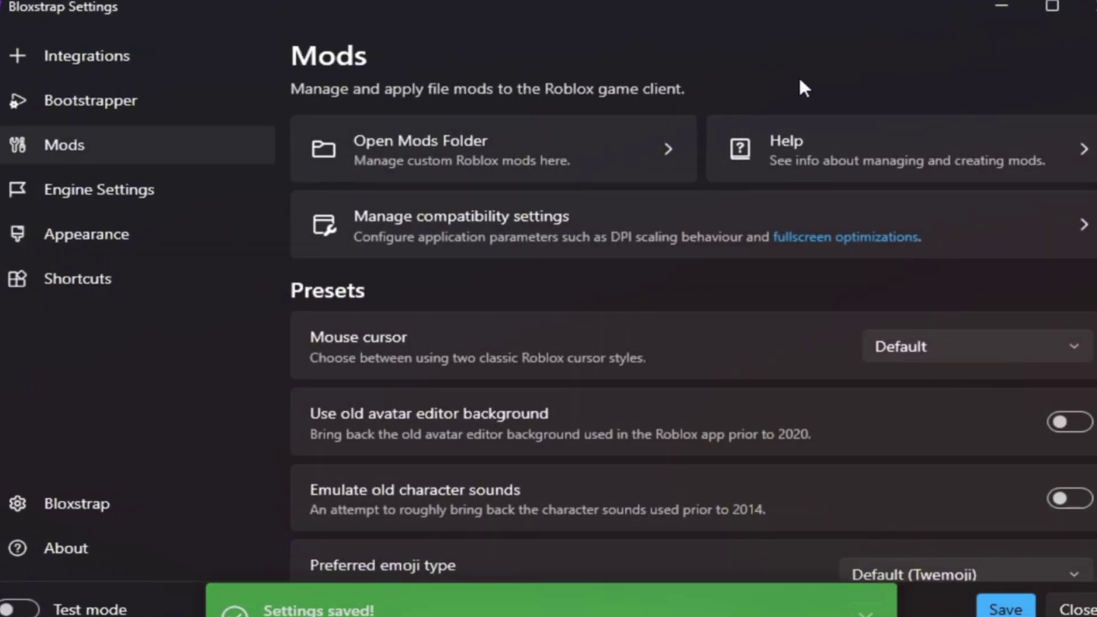
# Step: Keep the Default mouse cursor style and Default (Twemoji) emoji type
pyautogui.scroll(-1, 661, 486)
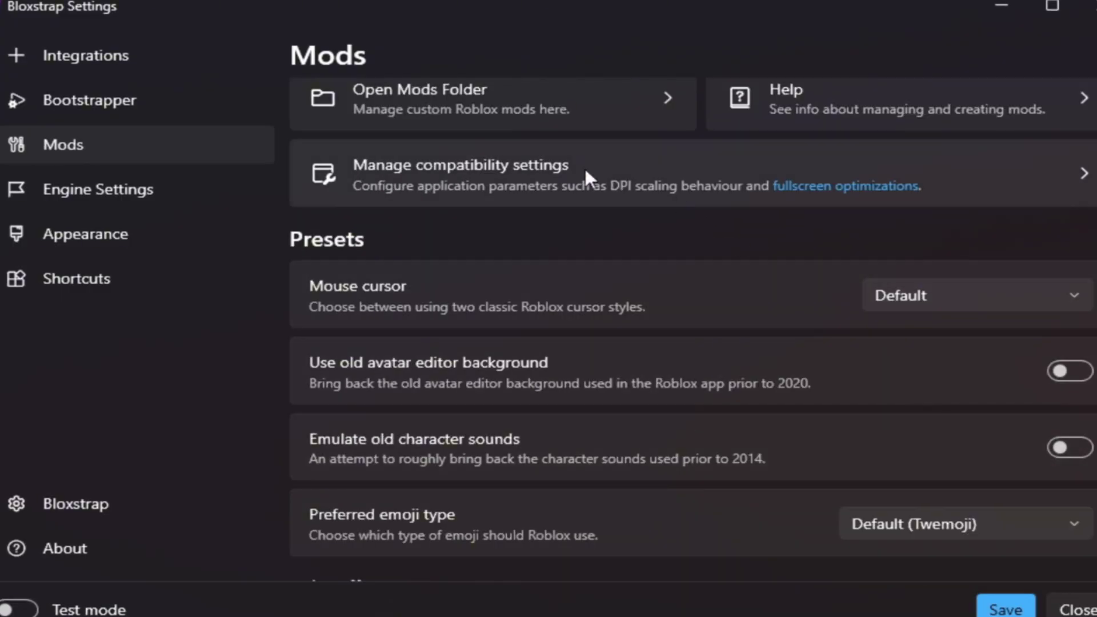
pyautogui.click(938, 308)
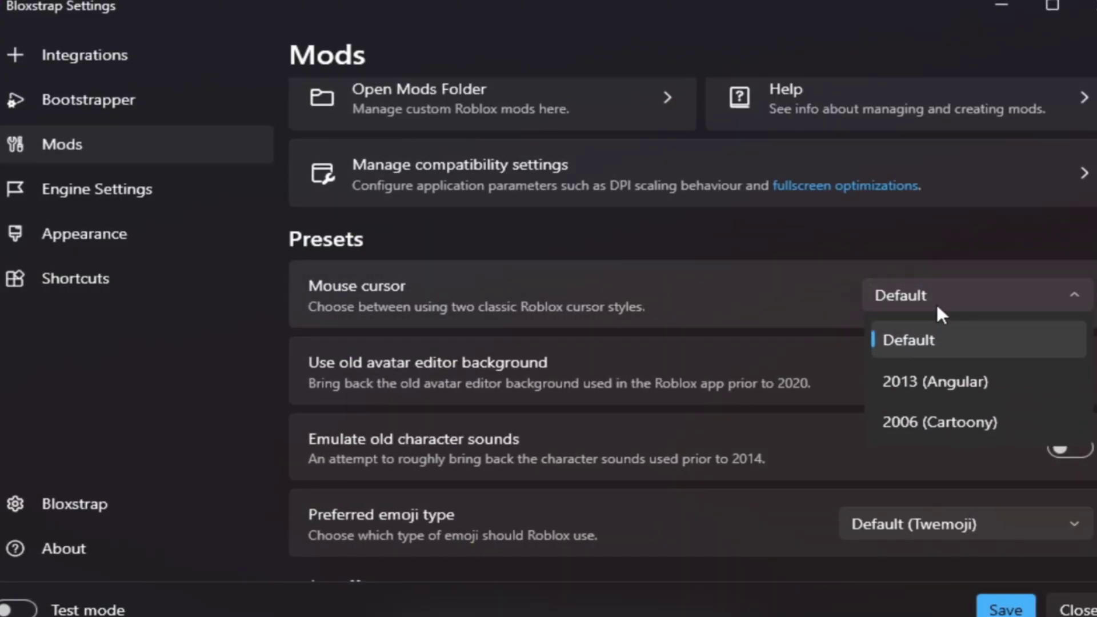
pyautogui.click(935, 344)
pyautogui.scroll(-1, 703, 324)
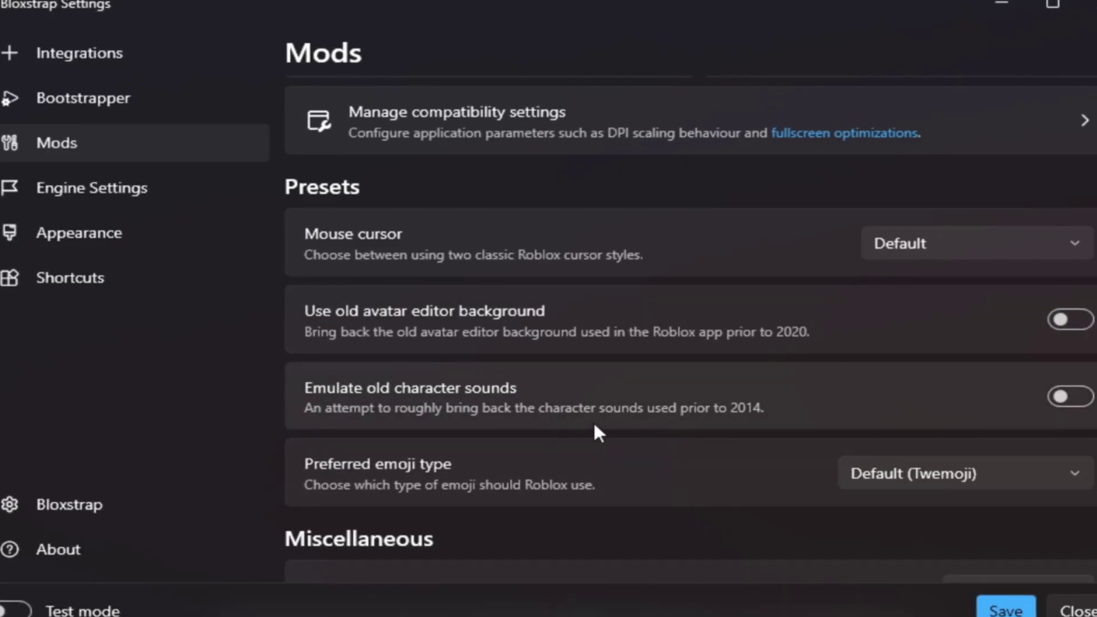
pyautogui.scroll(-2, 1050, 410)
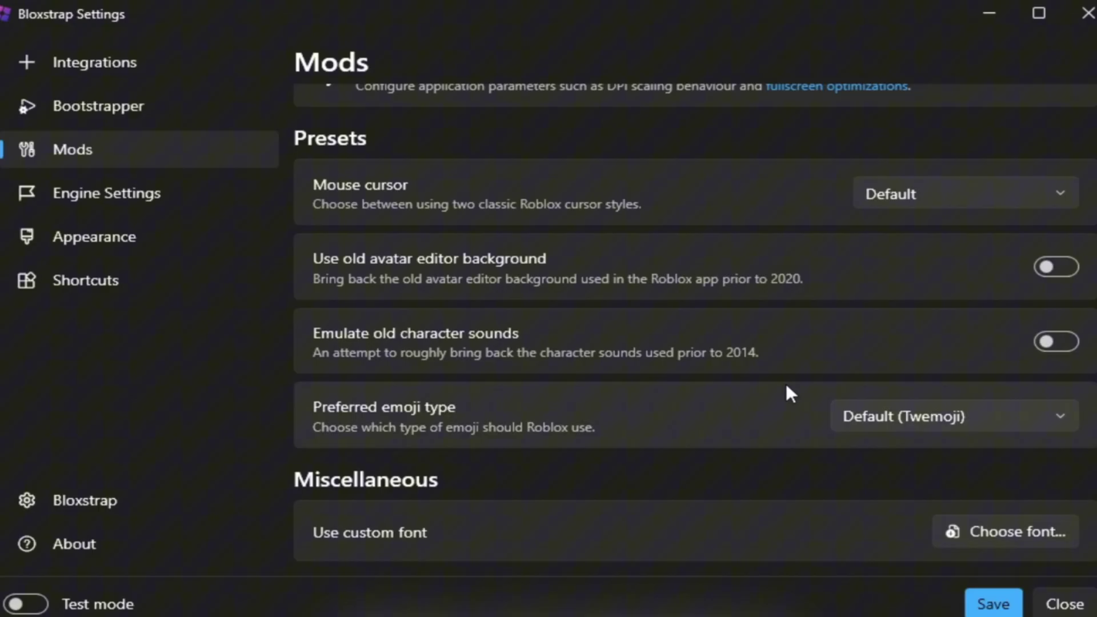
pyautogui.click(966, 418)
pyautogui.click(956, 462)
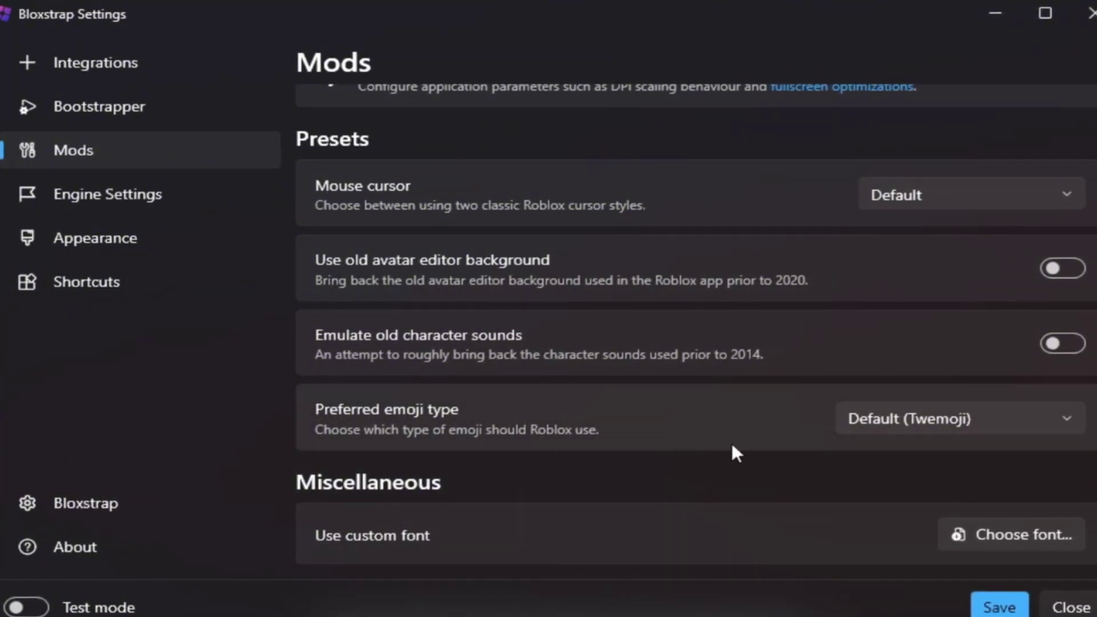
# Step: Check the ClientSettings folder in the mods folder and save the Mods settings
pyautogui.scroll(3, 598, 406)
pyautogui.click(452, 151)
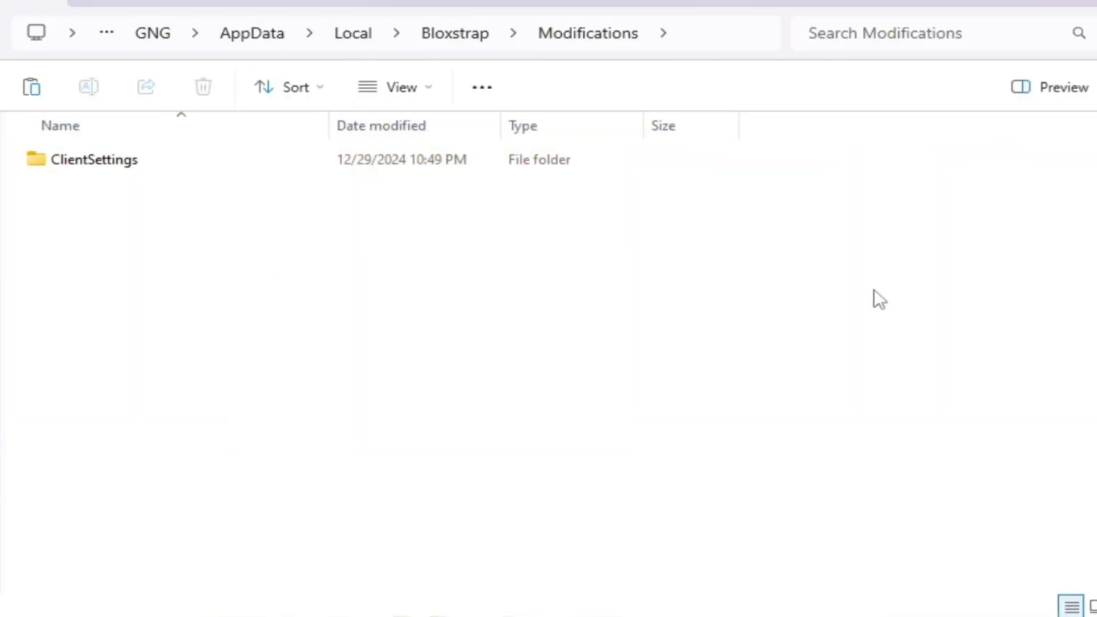
pyautogui.doubleClick(266, 170)
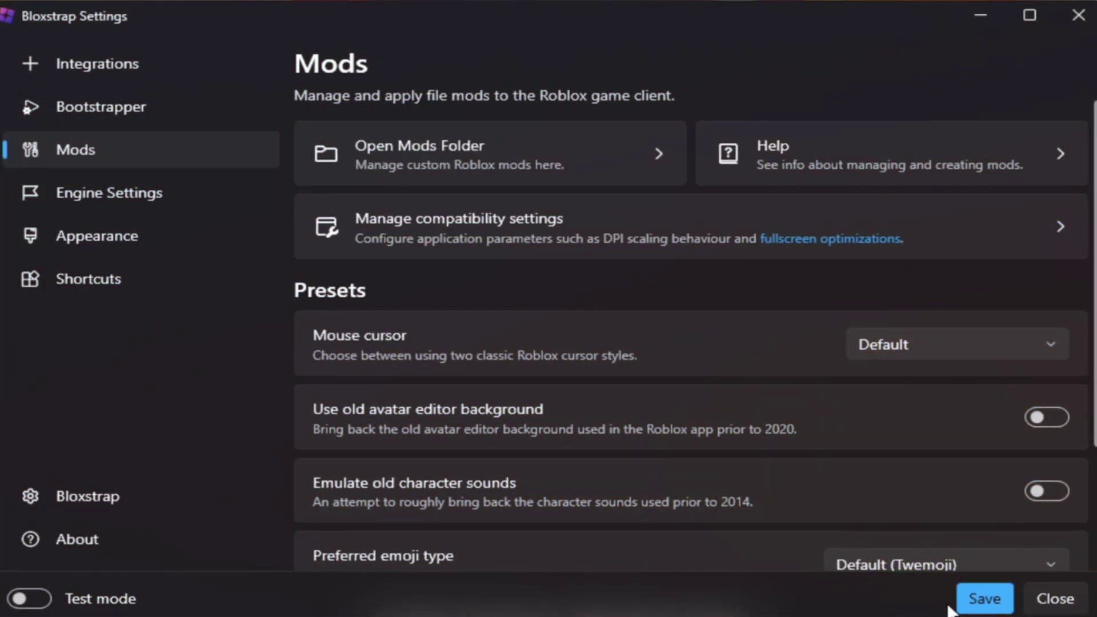
pyautogui.click(974, 601)
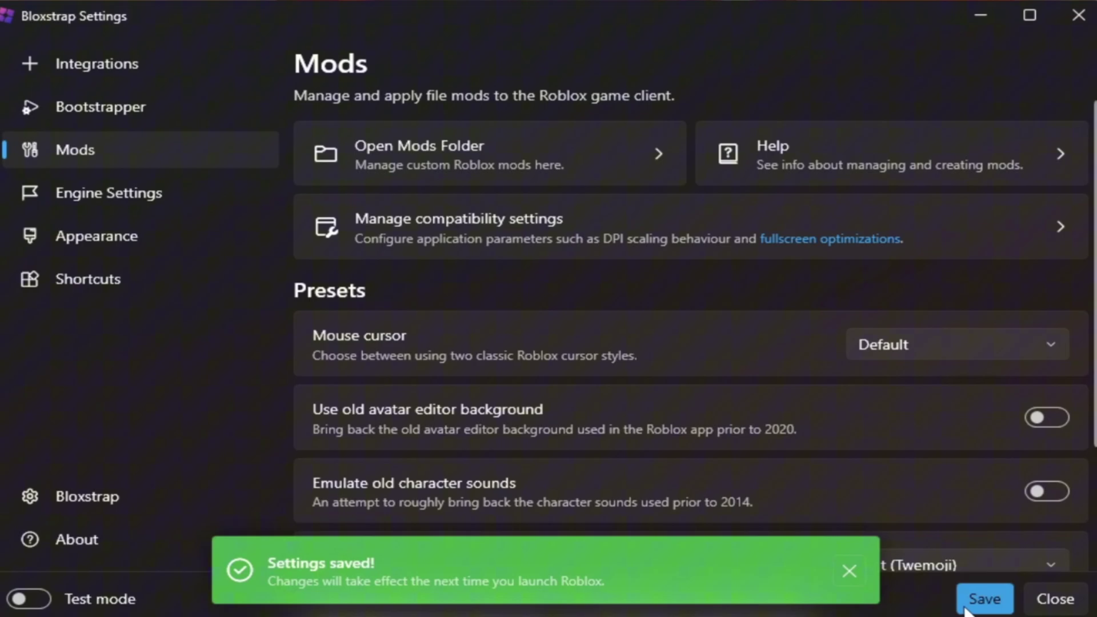
# Step: On Engine Settings, keep Fast Flags management on and set anti-aliasing quality to 1x
pyautogui.click(81, 192)
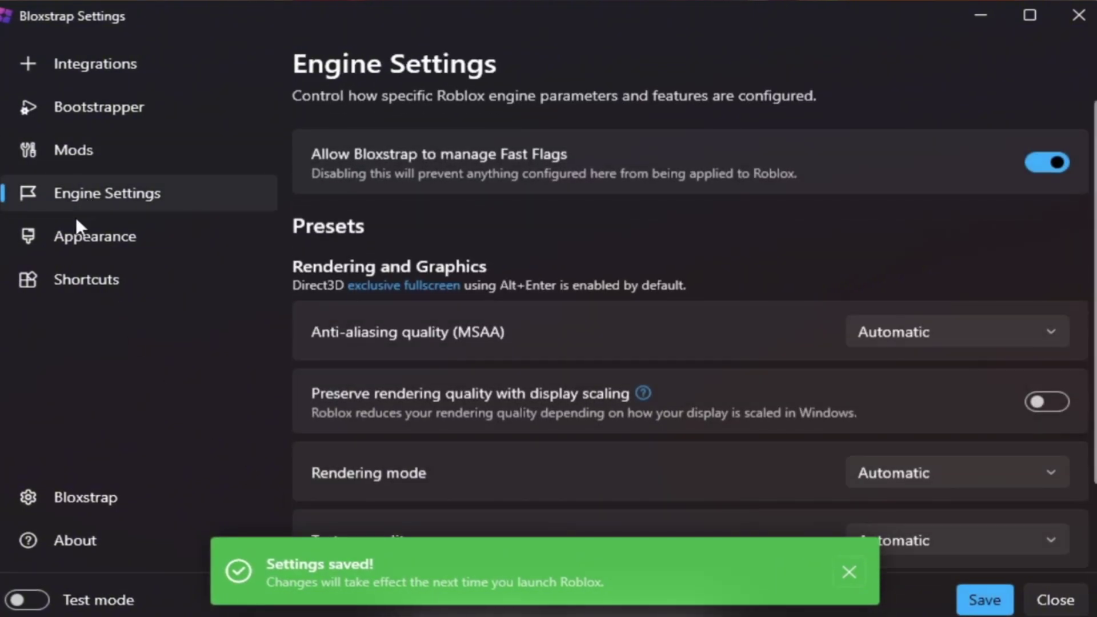
pyautogui.scroll(-2, 497, 404)
pyautogui.scroll(2, 502, 392)
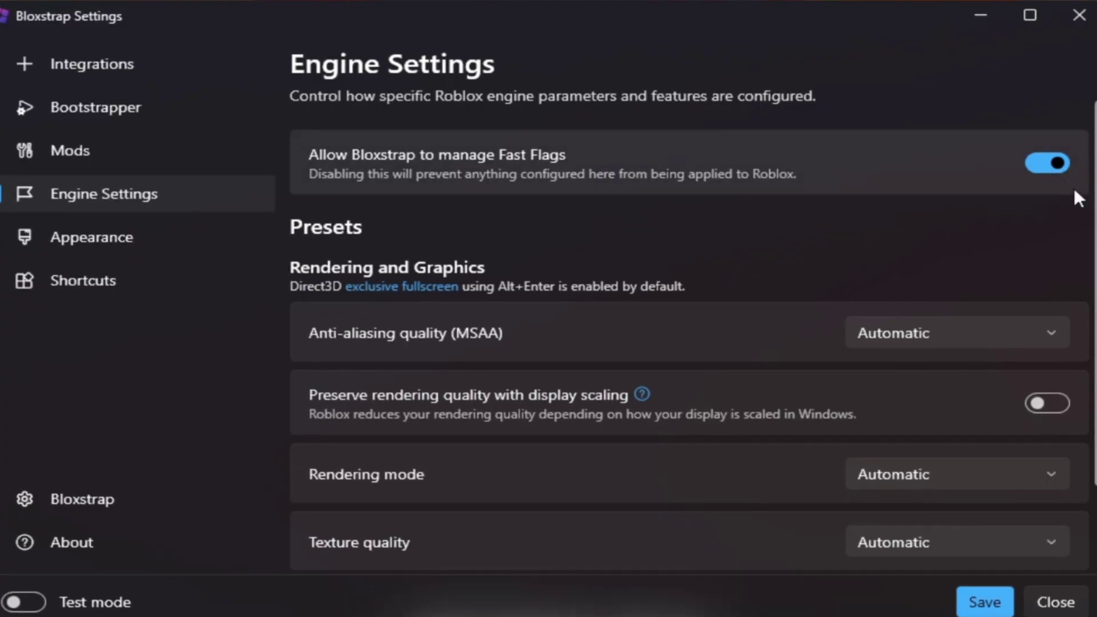
pyautogui.click(1050, 165)
pyautogui.click(1052, 164)
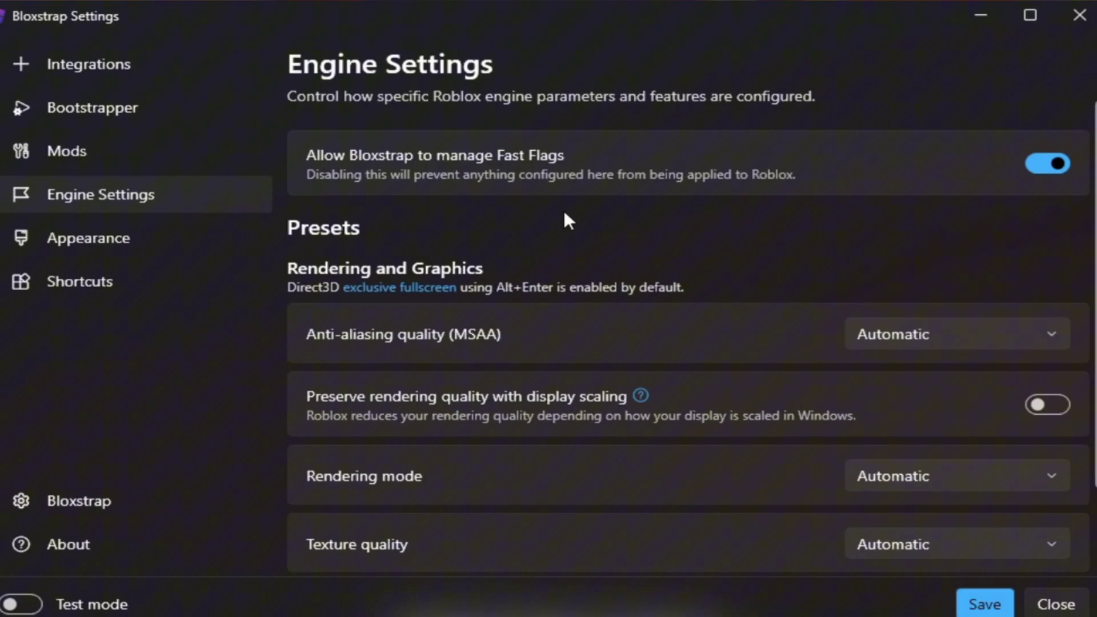
pyautogui.scroll(-1, 568, 220)
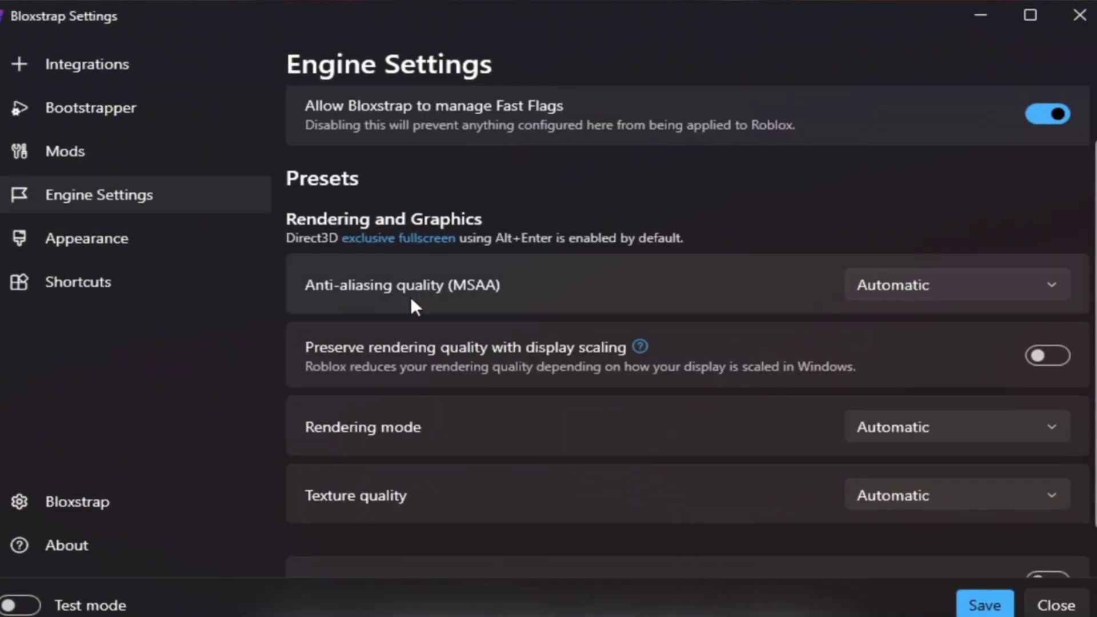
pyautogui.click(942, 282)
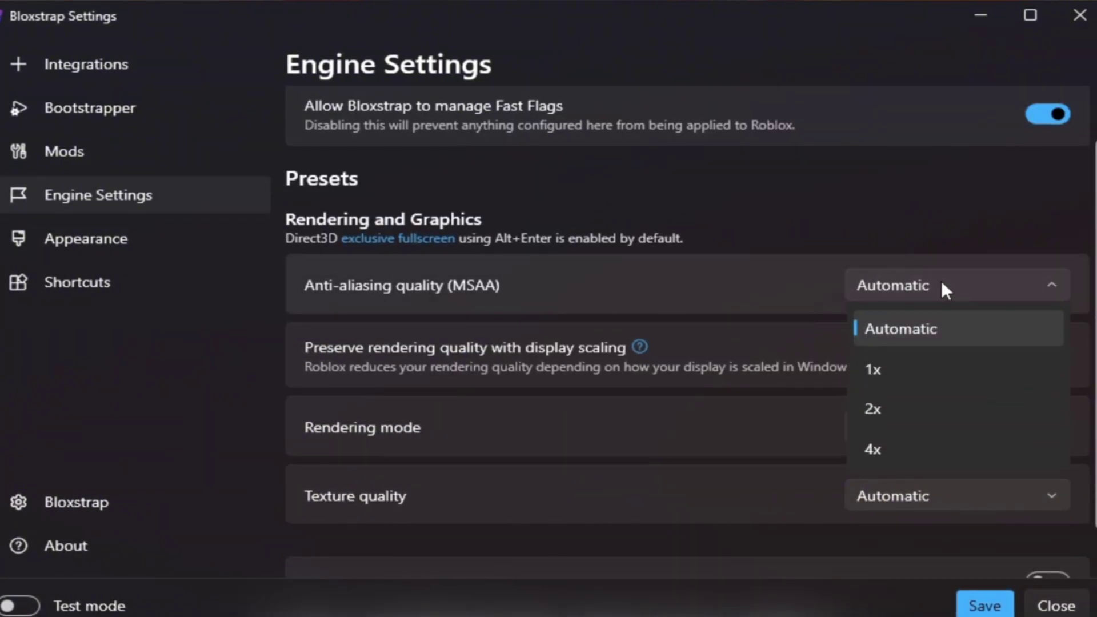
pyautogui.click(906, 377)
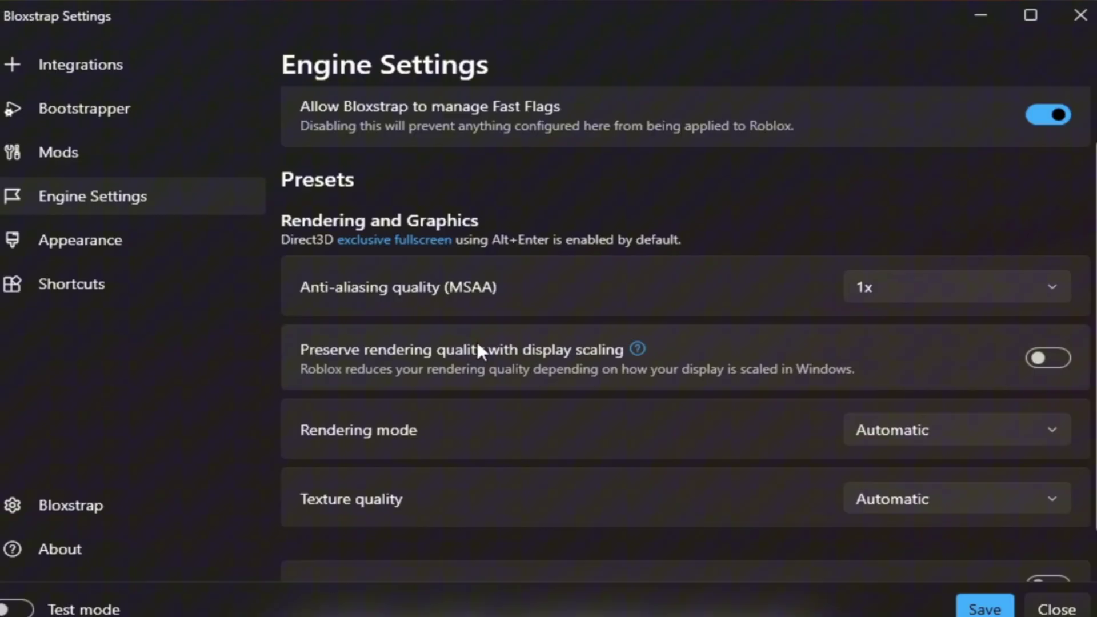
# Step: Keep rendering mode and texture quality on Automatic and save the engine settings
pyautogui.scroll(-1, 478, 342)
pyautogui.click(931, 389)
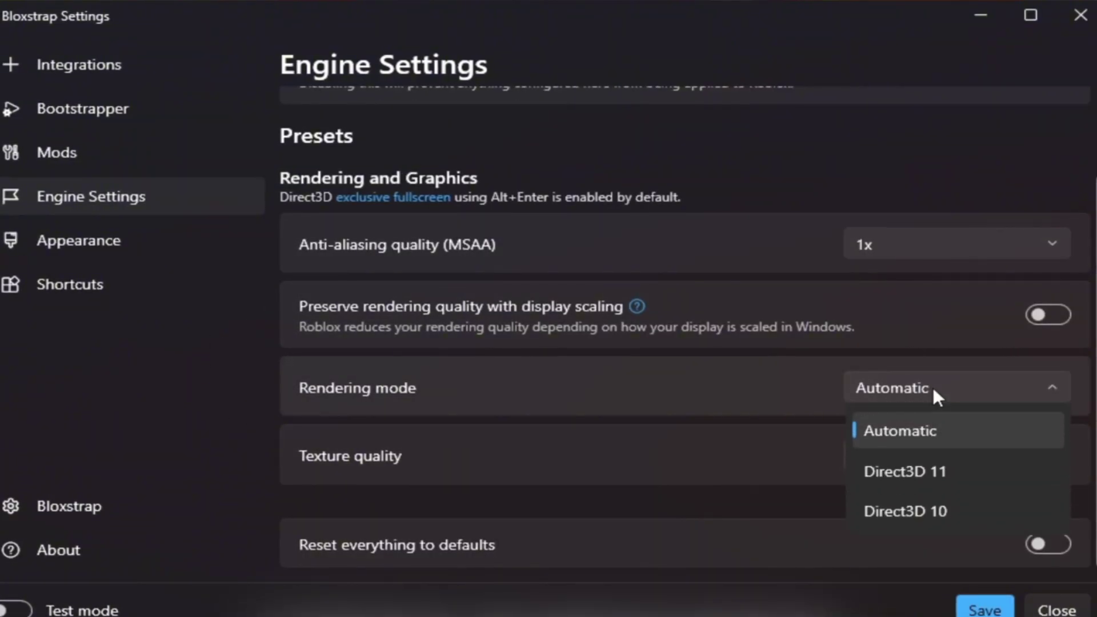
pyautogui.click(931, 386)
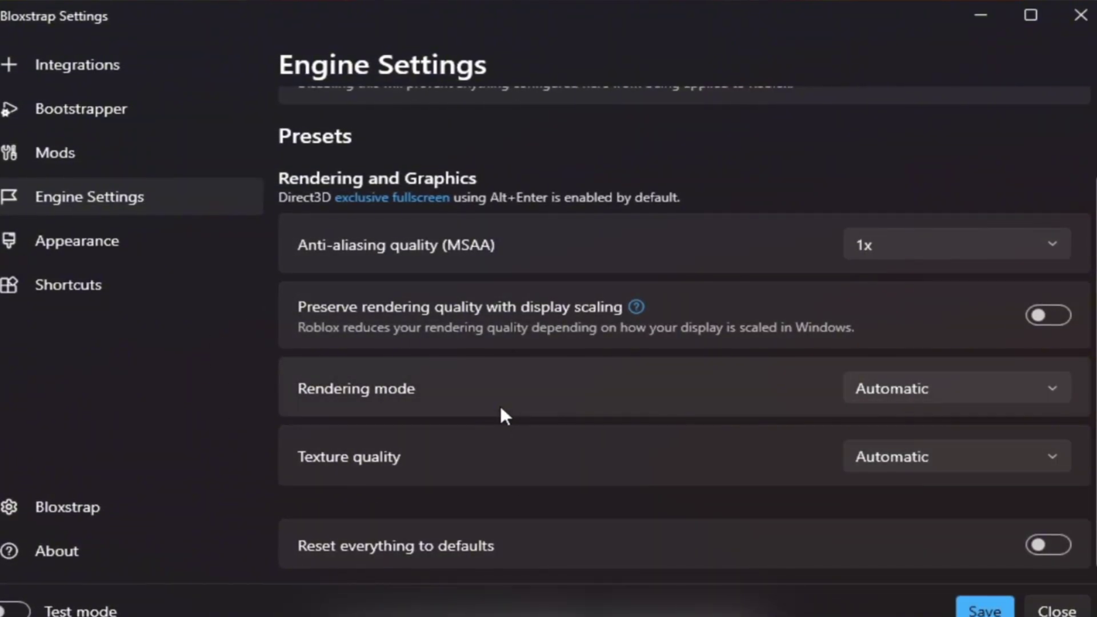
pyautogui.click(936, 457)
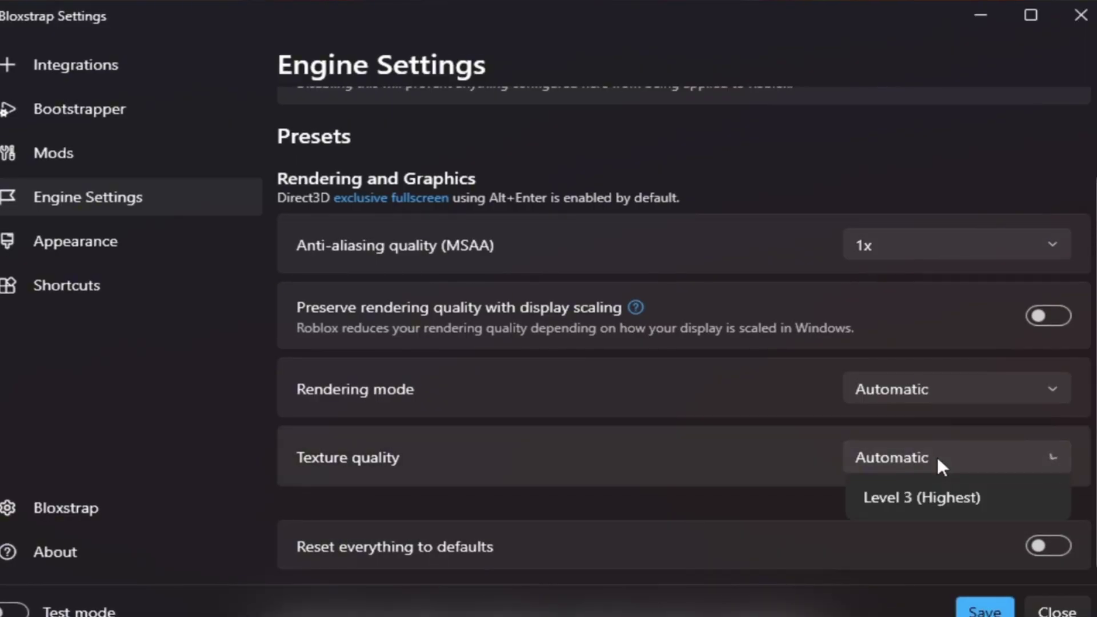
pyautogui.click(921, 502)
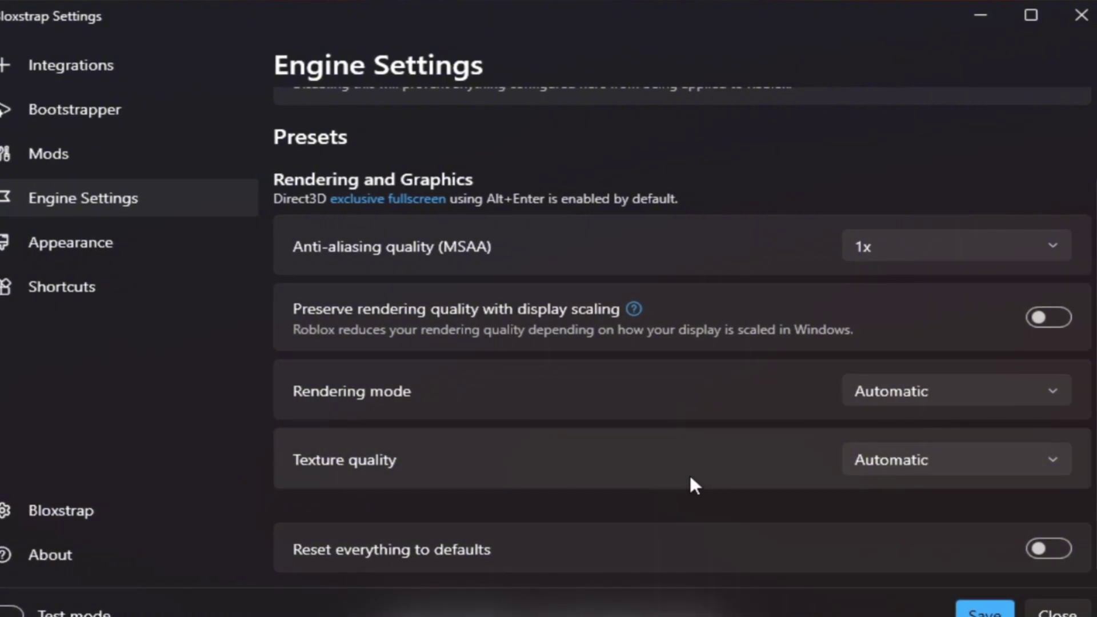
pyautogui.click(985, 613)
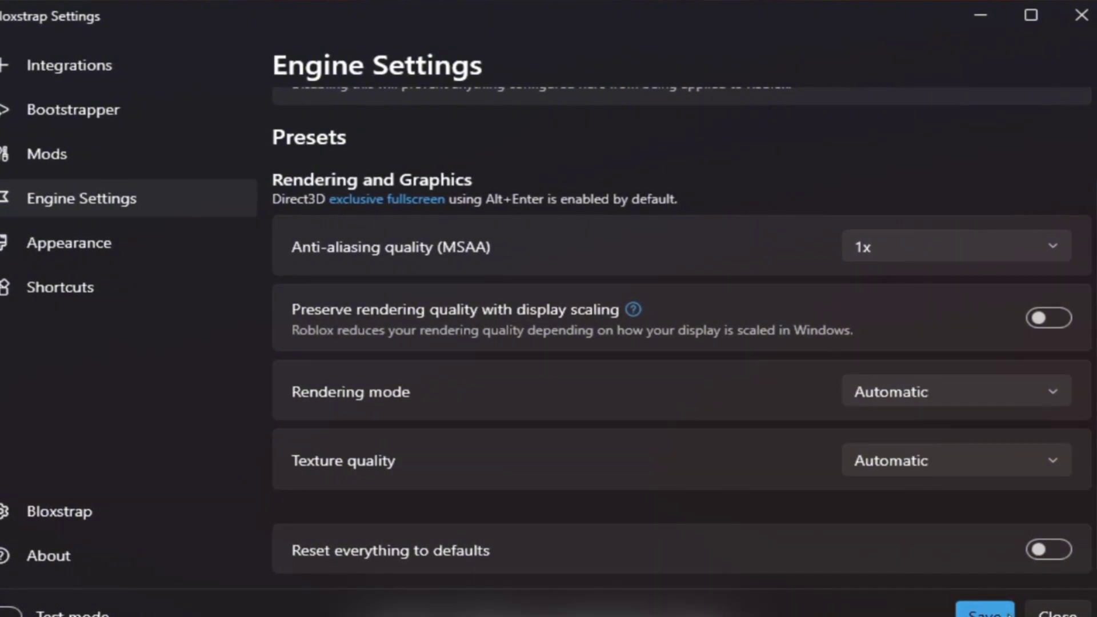
pyautogui.click(128, 245)
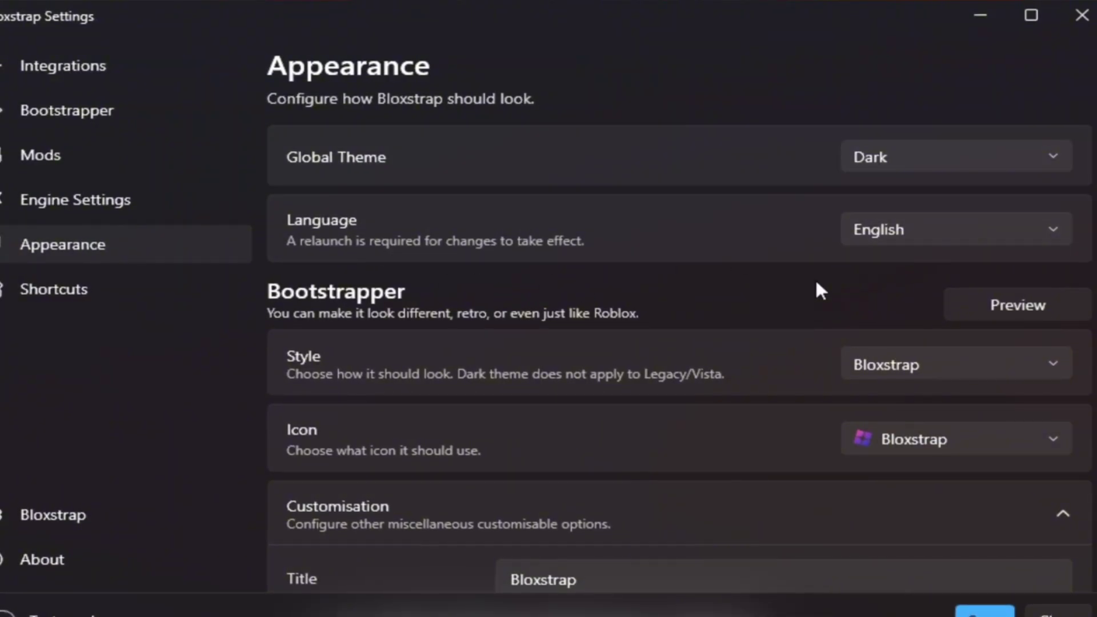
# Step: Keep the Bloxstrap bootstrapper style and leave the title and custom icon fields unchanged
pyautogui.scroll(-1, 803, 379)
pyautogui.click(979, 328)
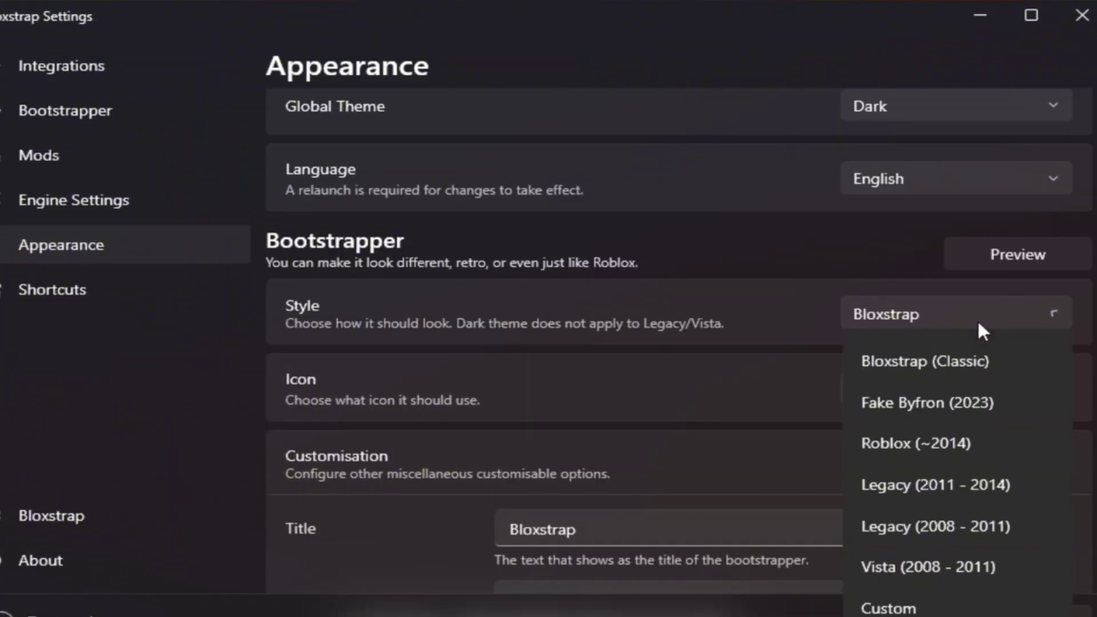
pyautogui.click(994, 332)
pyautogui.scroll(-1, 685, 339)
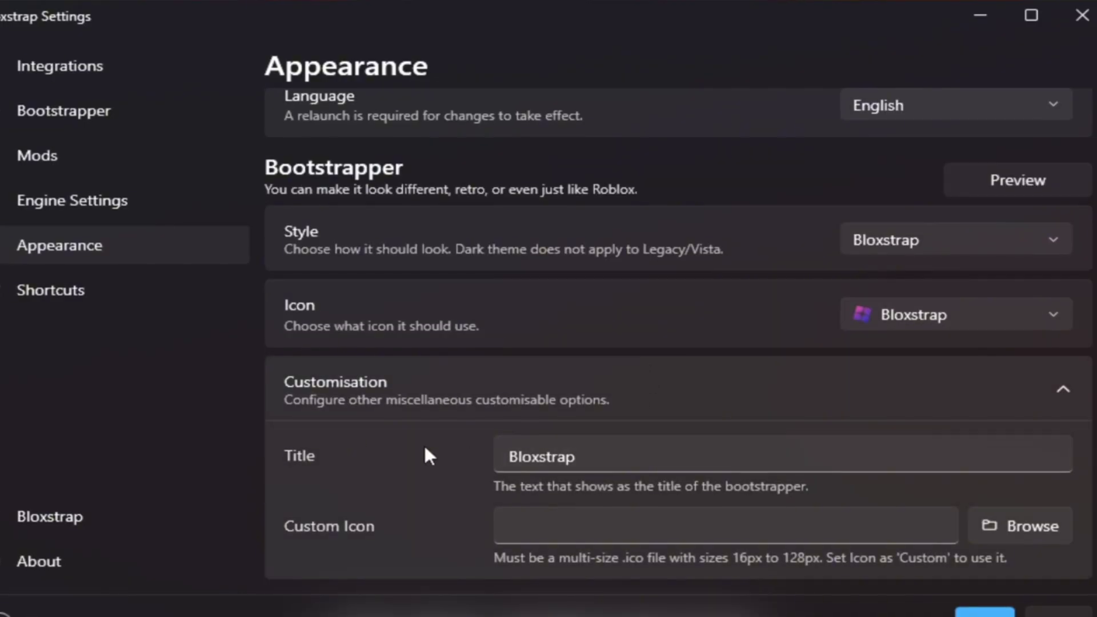
pyautogui.doubleClick(597, 462)
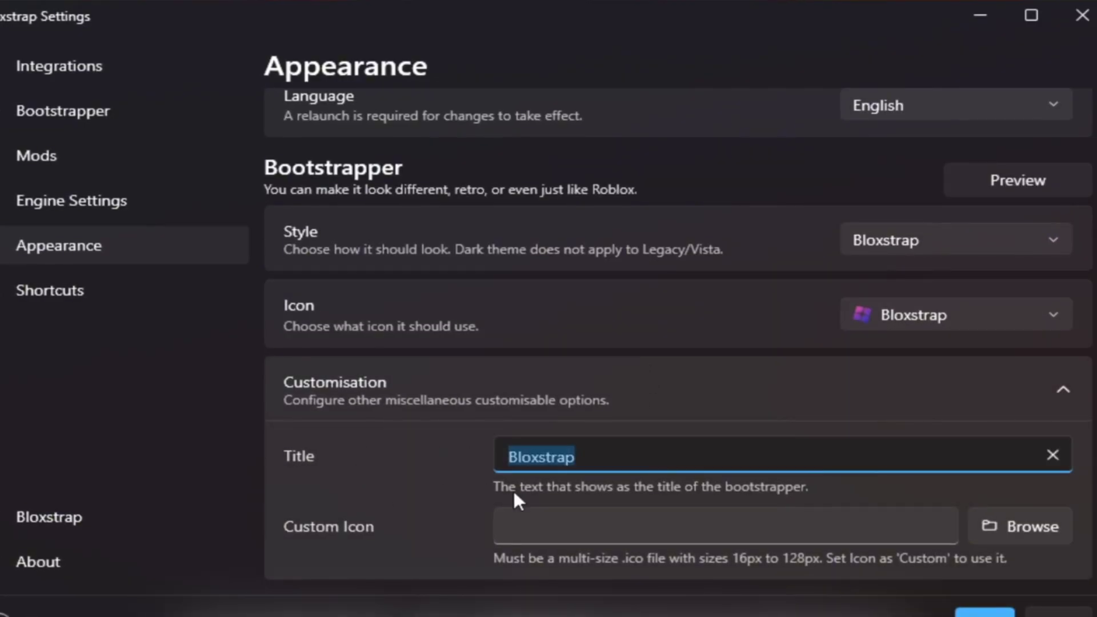
pyautogui.click(599, 530)
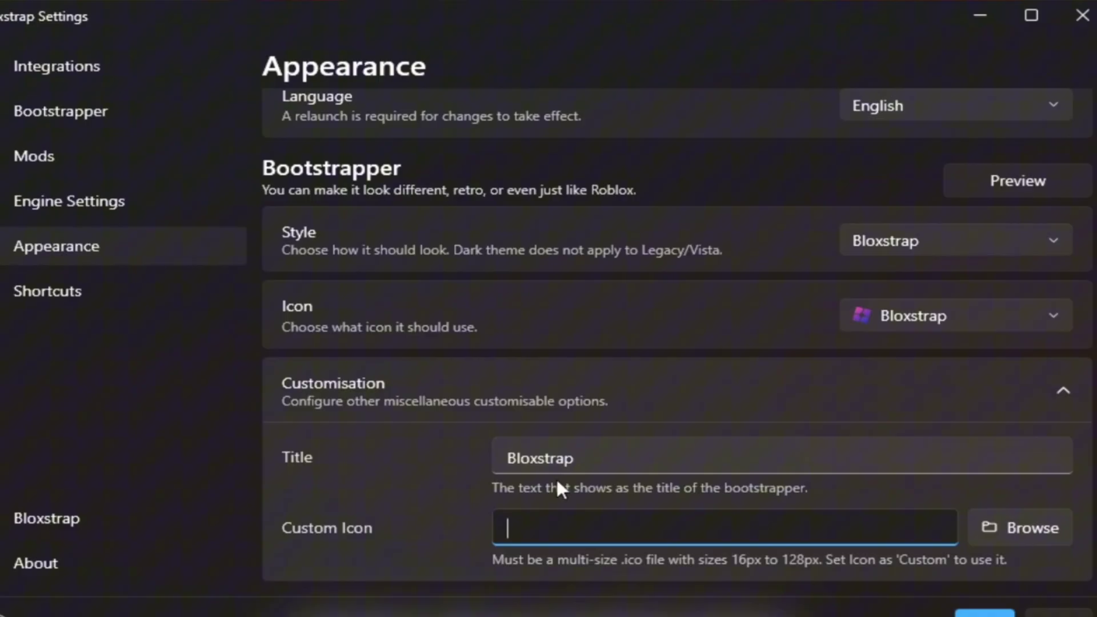
pyautogui.click(68, 289)
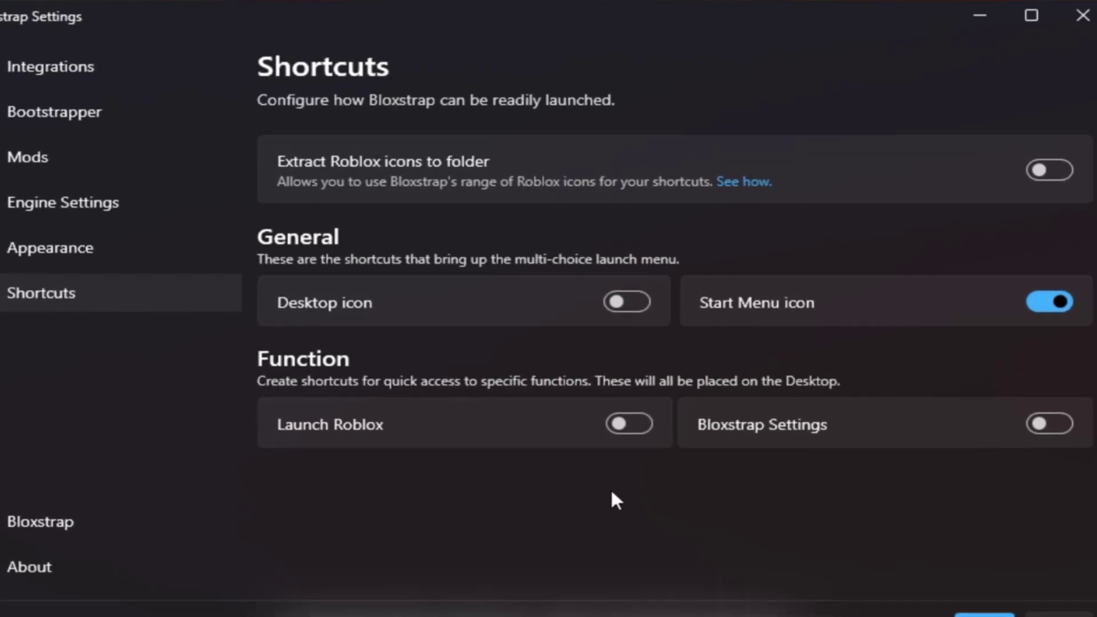
# Step: Save the Bloxstrap shortcut settings and open the 3-Voidstrap folder containing Voidstrap.exe
pyautogui.click(983, 615)
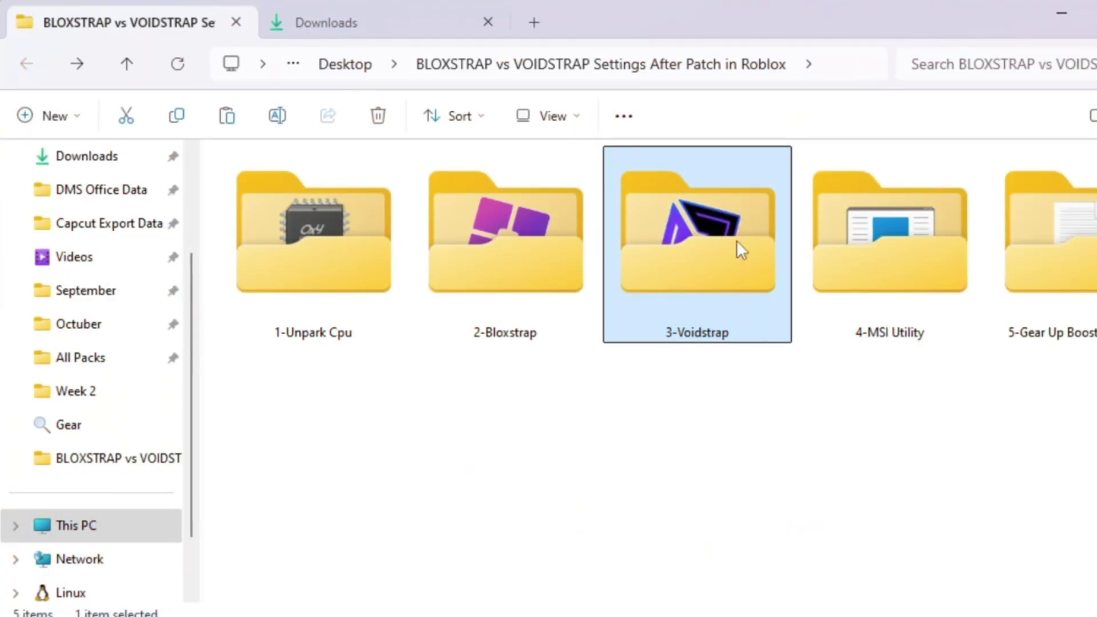
pyautogui.doubleClick(736, 242)
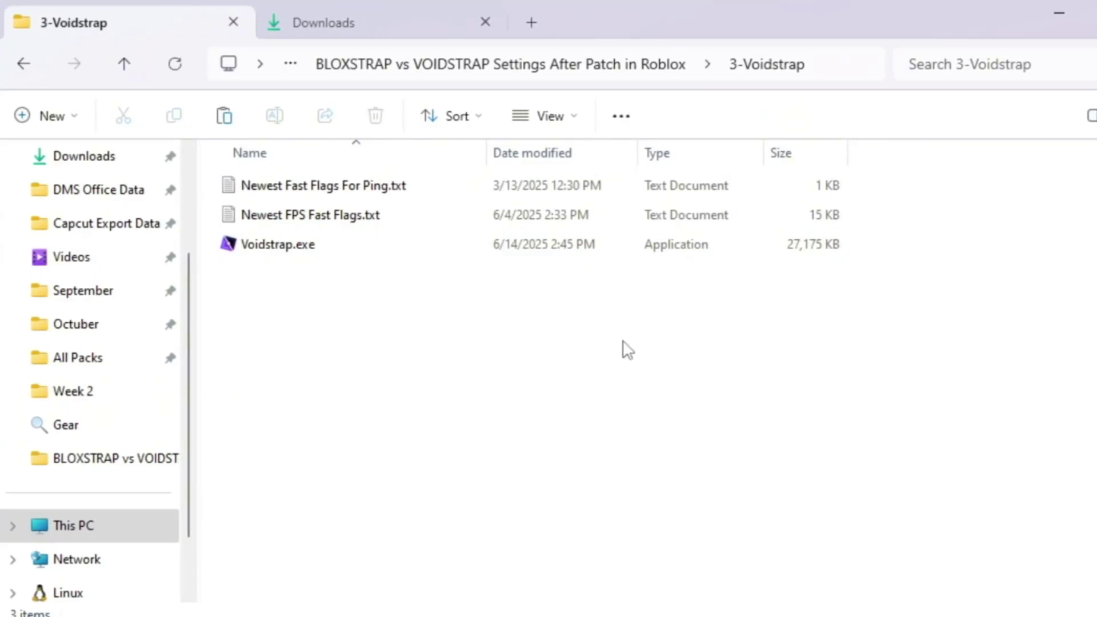
# Step: Select Voidstrap.exe, then search Windows for 'Voidstrap' to show the app as best match
pyautogui.click(350, 246)
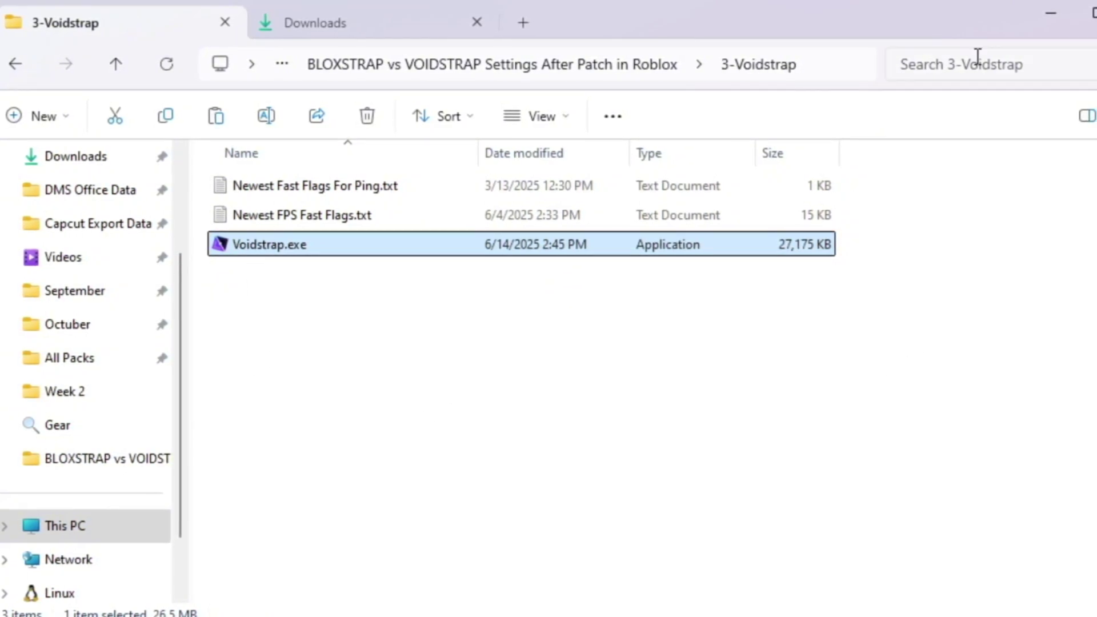
pyautogui.press('super')
pyautogui.write('Void')
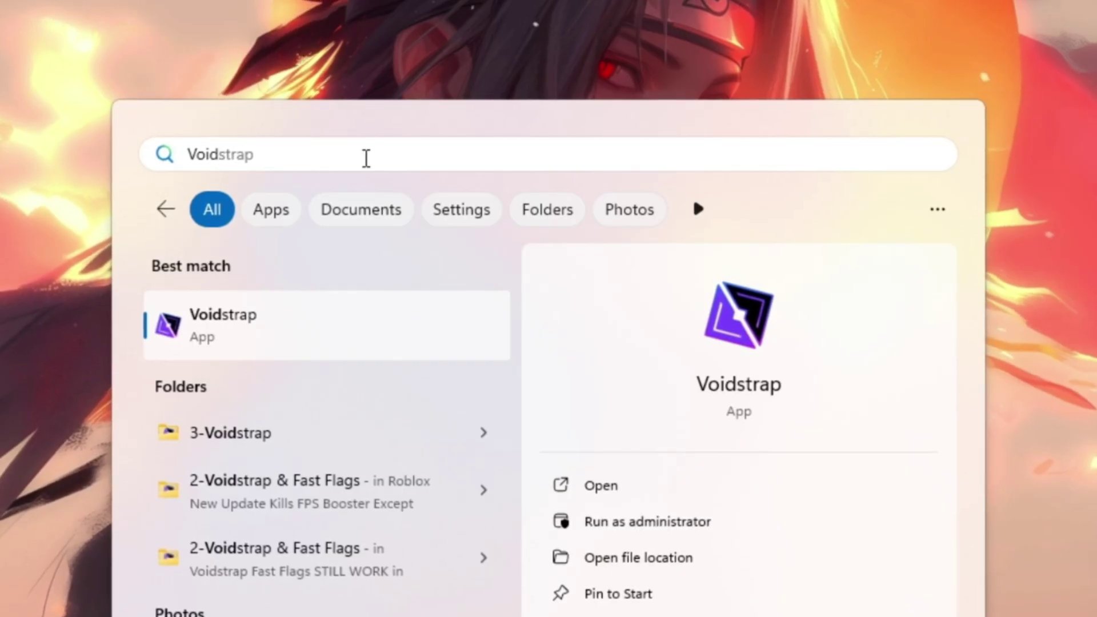
pyautogui.write('strap')
# Step: Launch Voidstrap Settings, toggle Player and Message logs on then off, and show Deployment
pyautogui.click(367, 353)
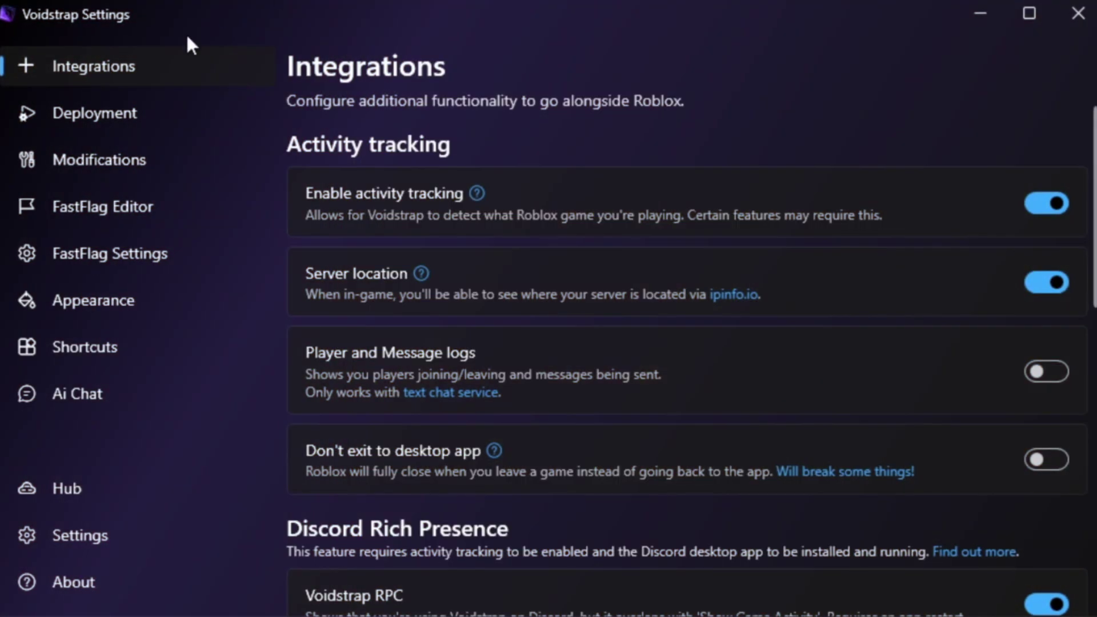
pyautogui.scroll(-2, 701, 327)
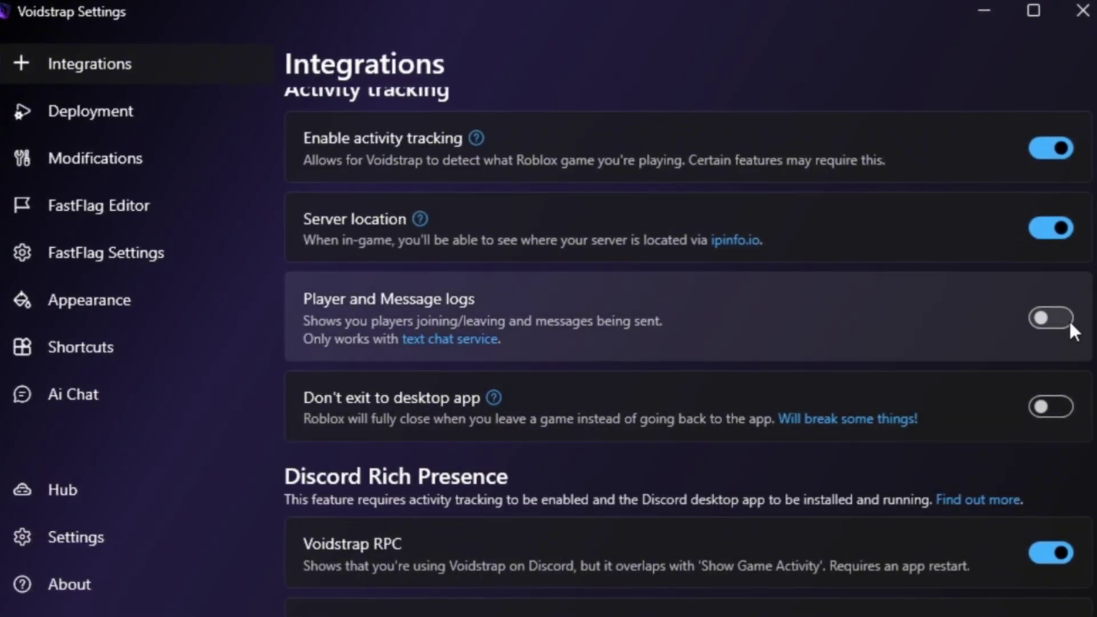
pyautogui.click(1066, 320)
pyautogui.click(1069, 319)
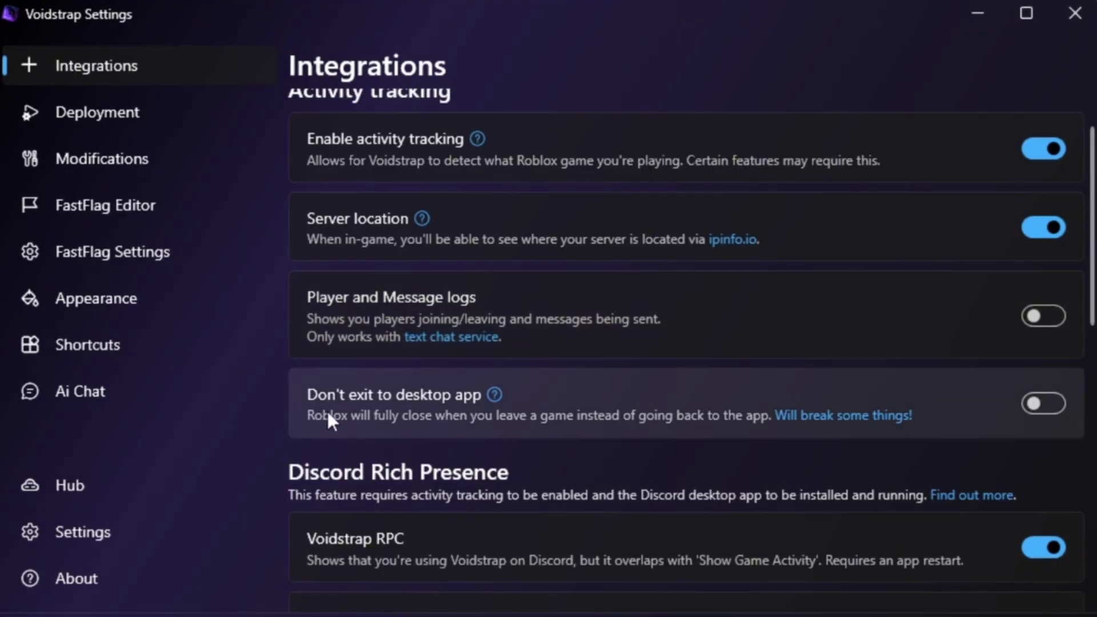
pyautogui.click(132, 121)
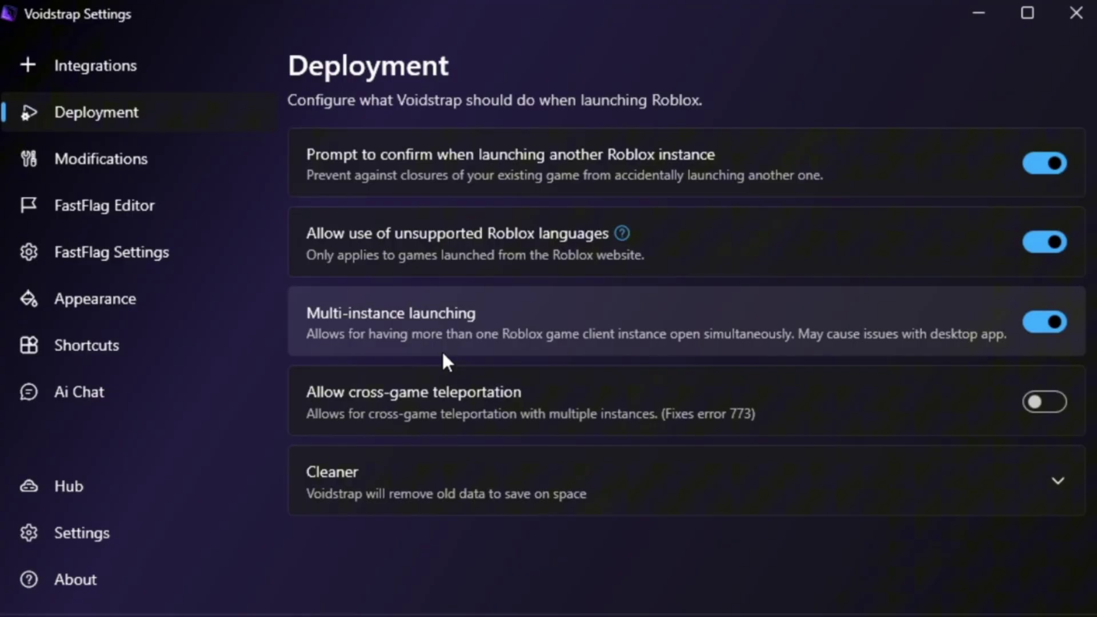
# Step: Turn on multi-instance launching and cross-game teleportation, then view the Modifications page
pyautogui.click(1038, 323)
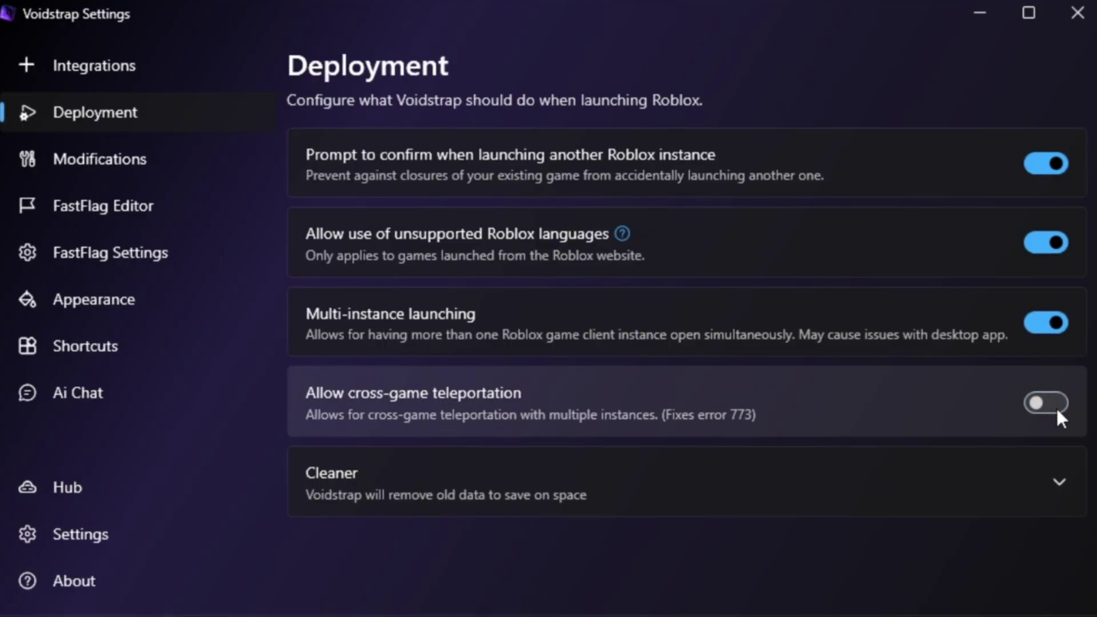
pyautogui.click(1055, 405)
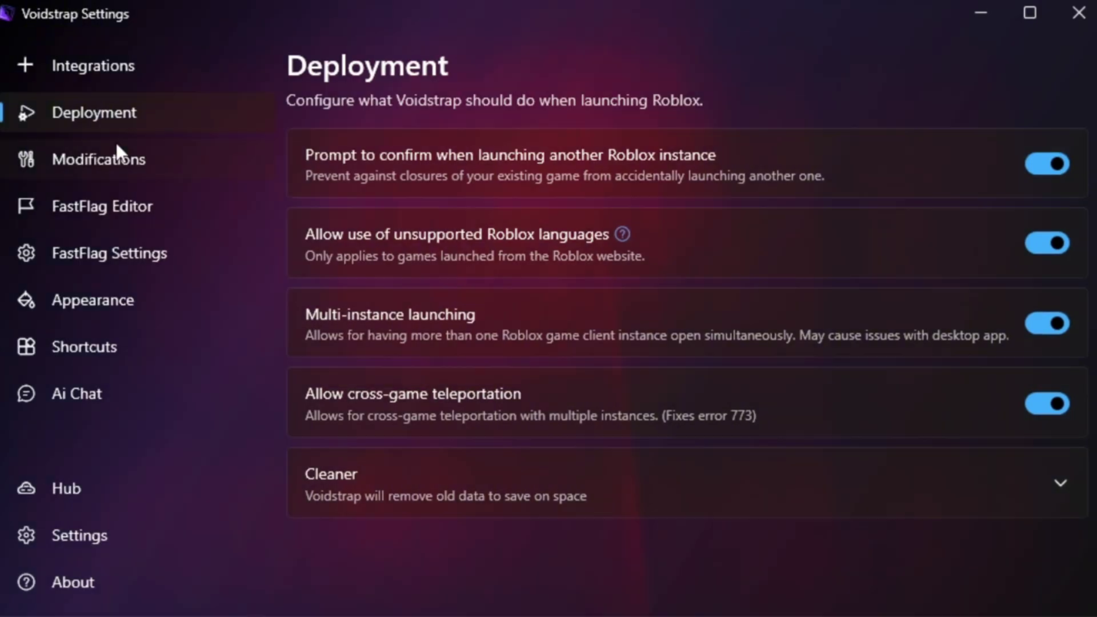
pyautogui.click(115, 157)
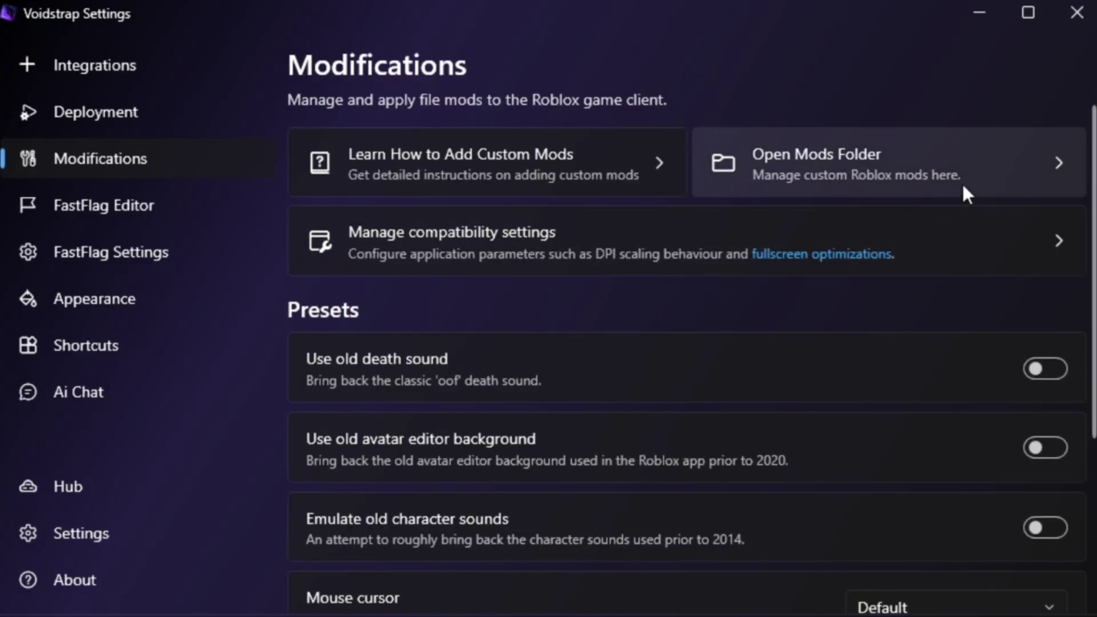
pyautogui.scroll(-2, 422, 365)
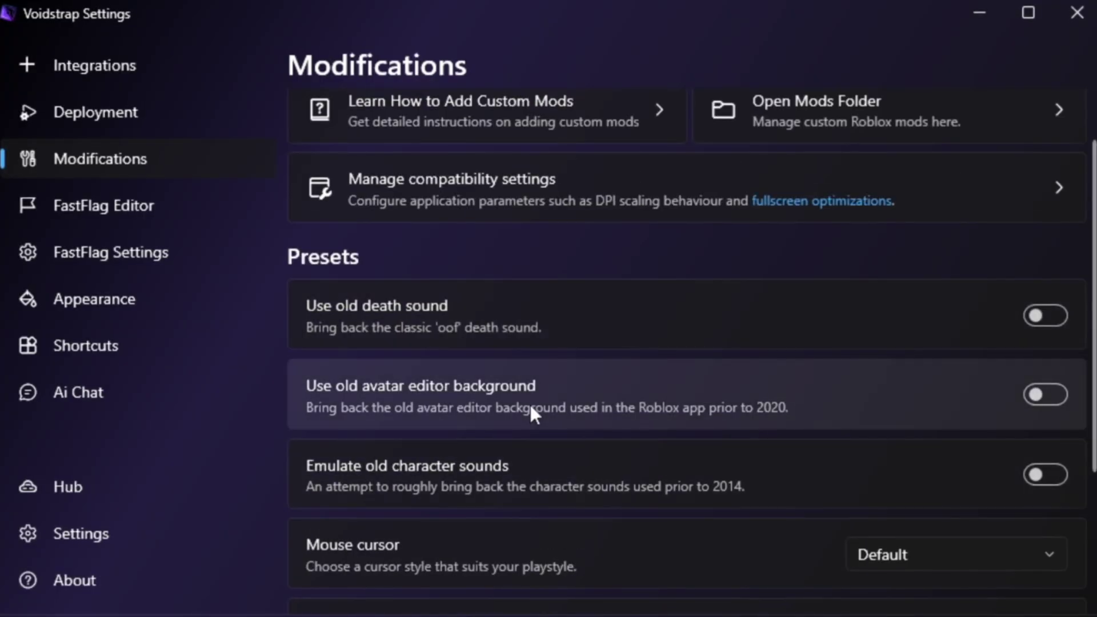
# Step: Import the Fast Flags JSON into the FastFlag Editor, overwriting both conflicting flags, for 226 flags
pyautogui.click(131, 200)
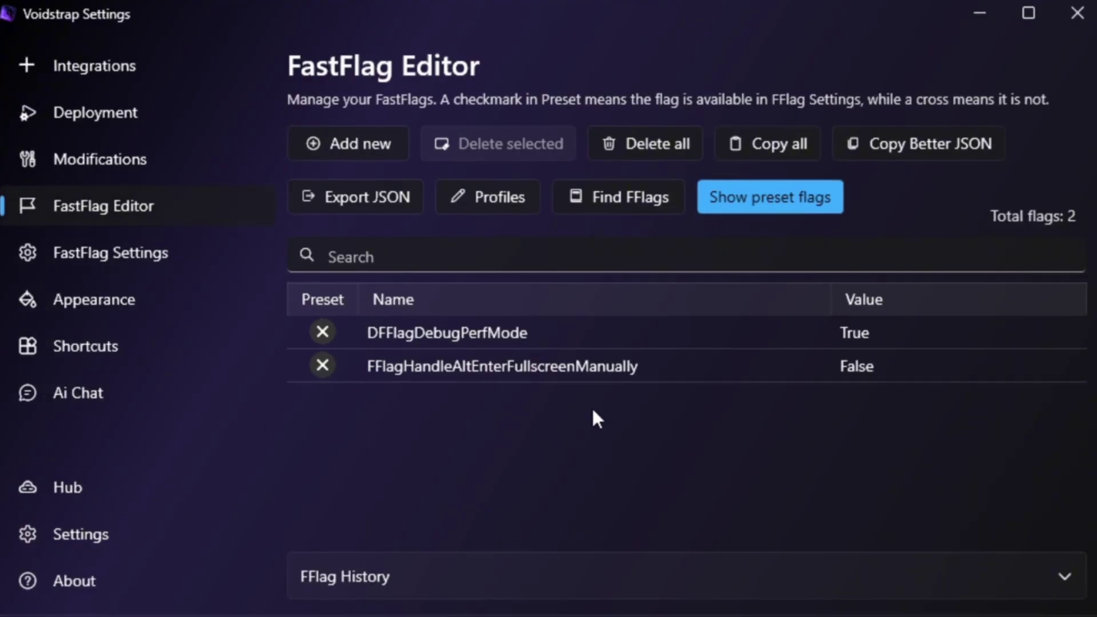
pyautogui.click(411, 366)
pyautogui.click(408, 333)
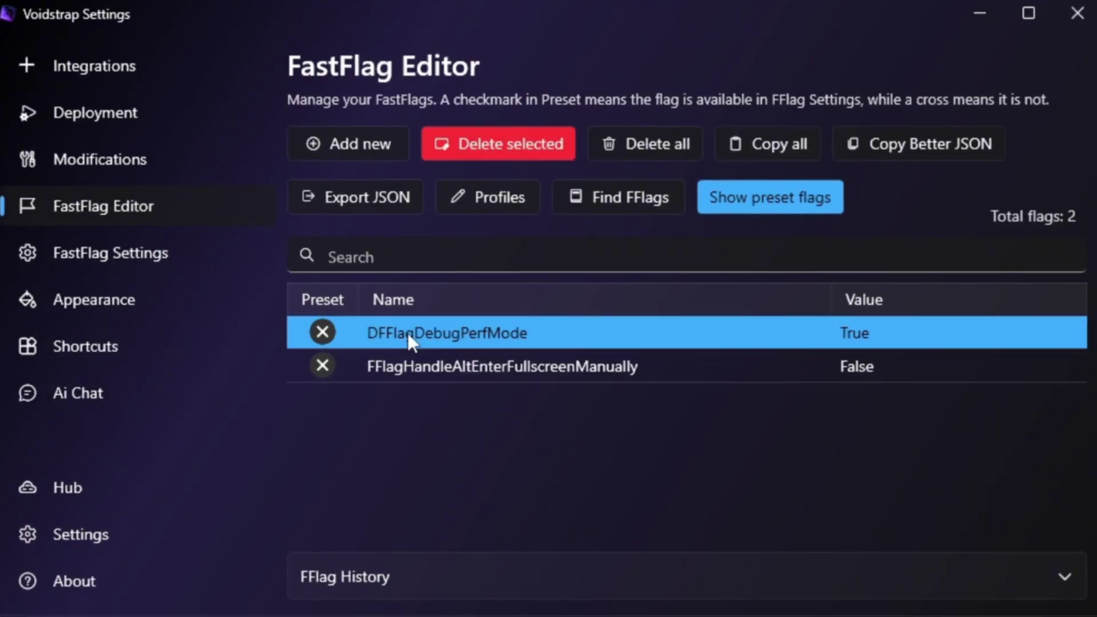
pyautogui.click(404, 367)
pyautogui.click(488, 330)
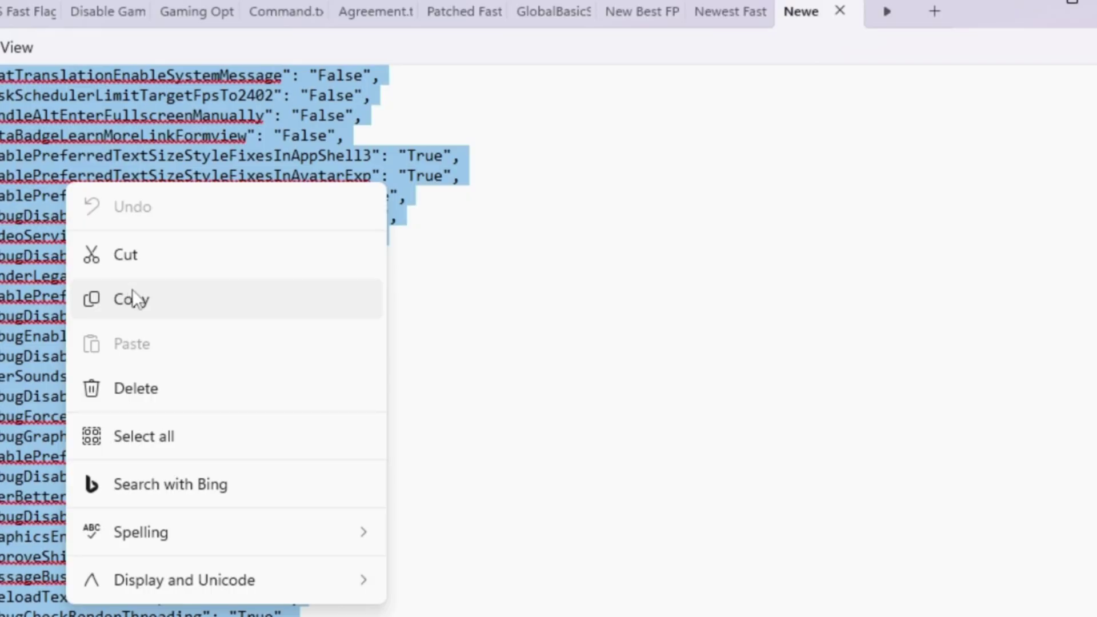
pyautogui.click(135, 293)
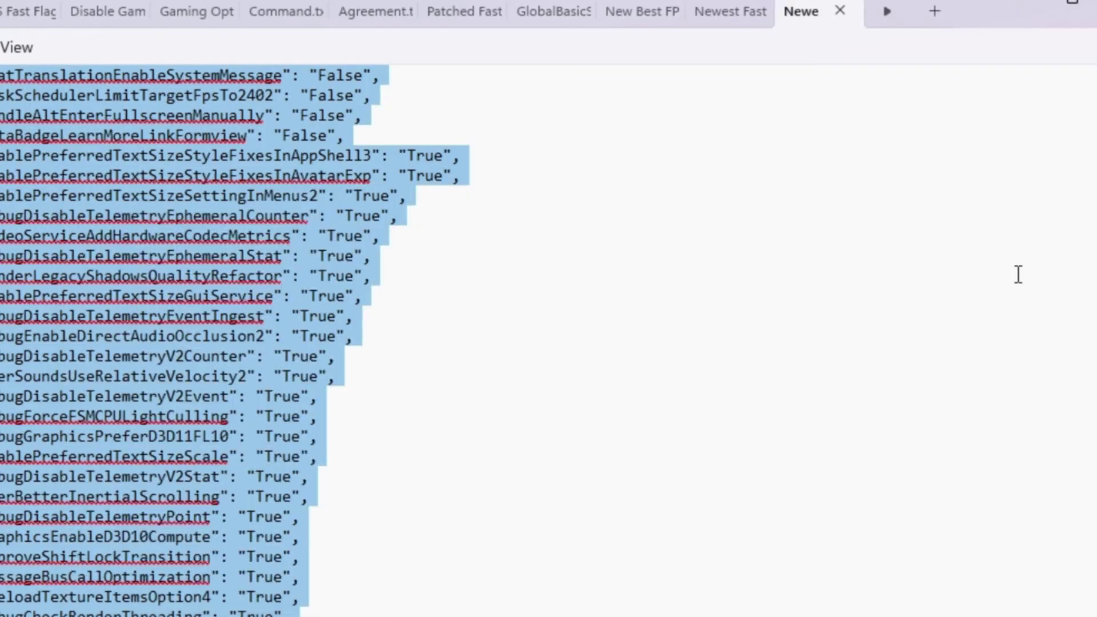
pyautogui.click(1023, 8)
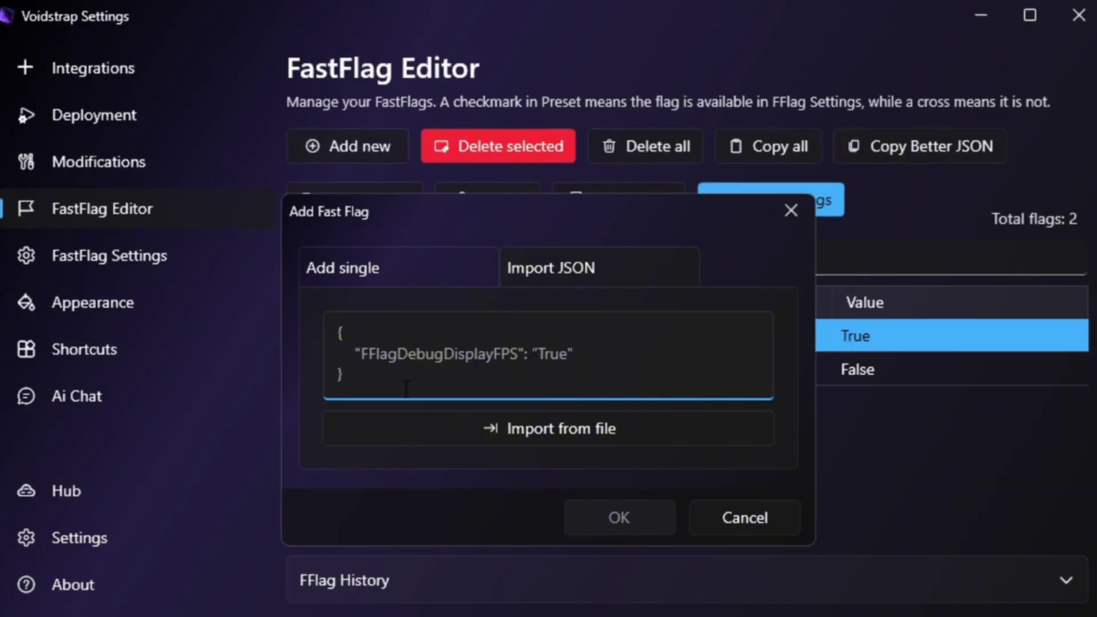
pyautogui.hotkey('ctrl', 'v')
pyautogui.press('Return')
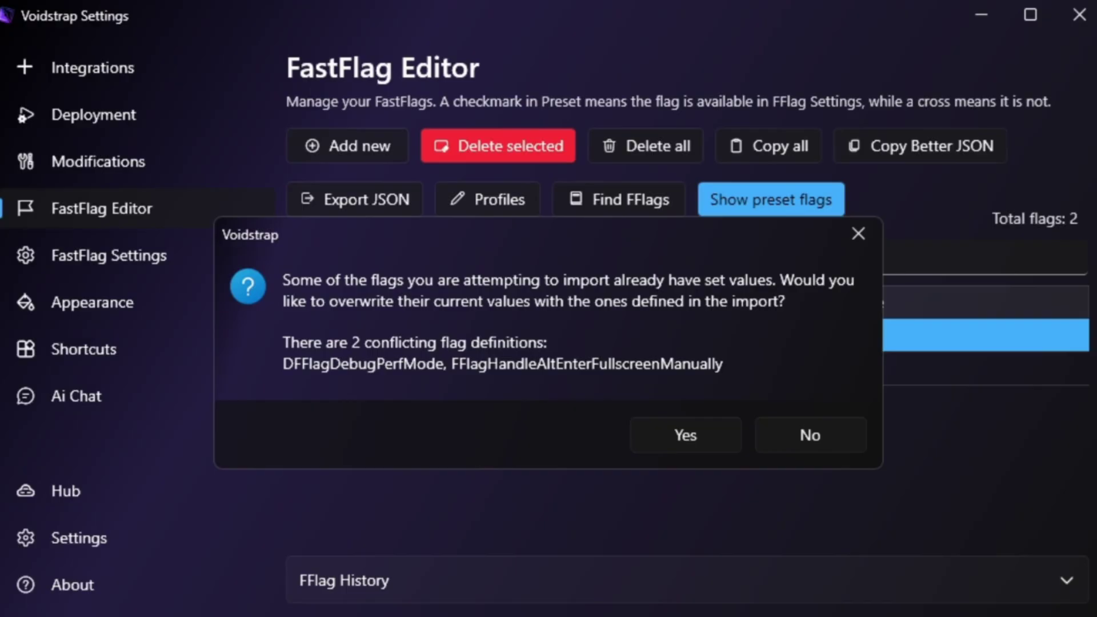
pyautogui.click(730, 435)
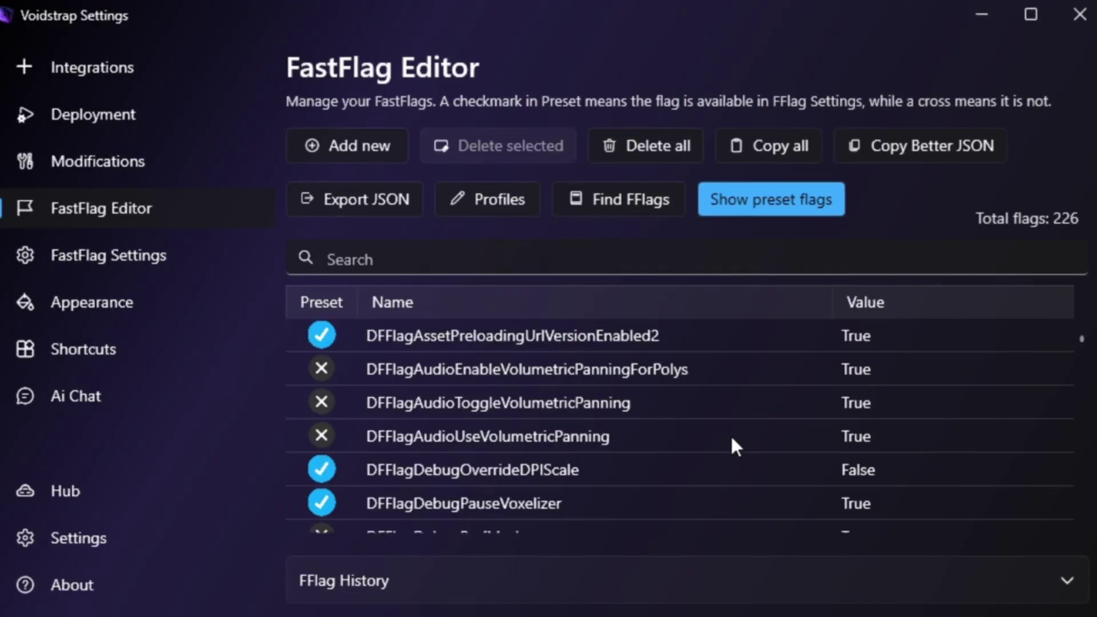
pyautogui.scroll(-15, 737, 434)
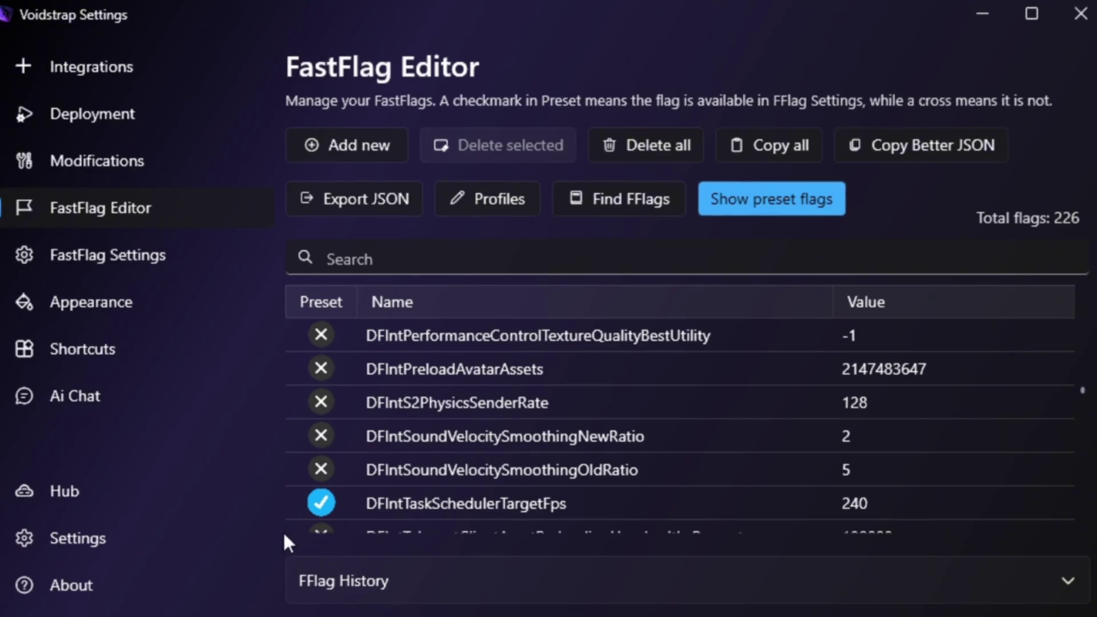
# Step: Under Rendering and Graphics, set the framerate limit to 9999 and accept the latency warning
pyautogui.click(134, 255)
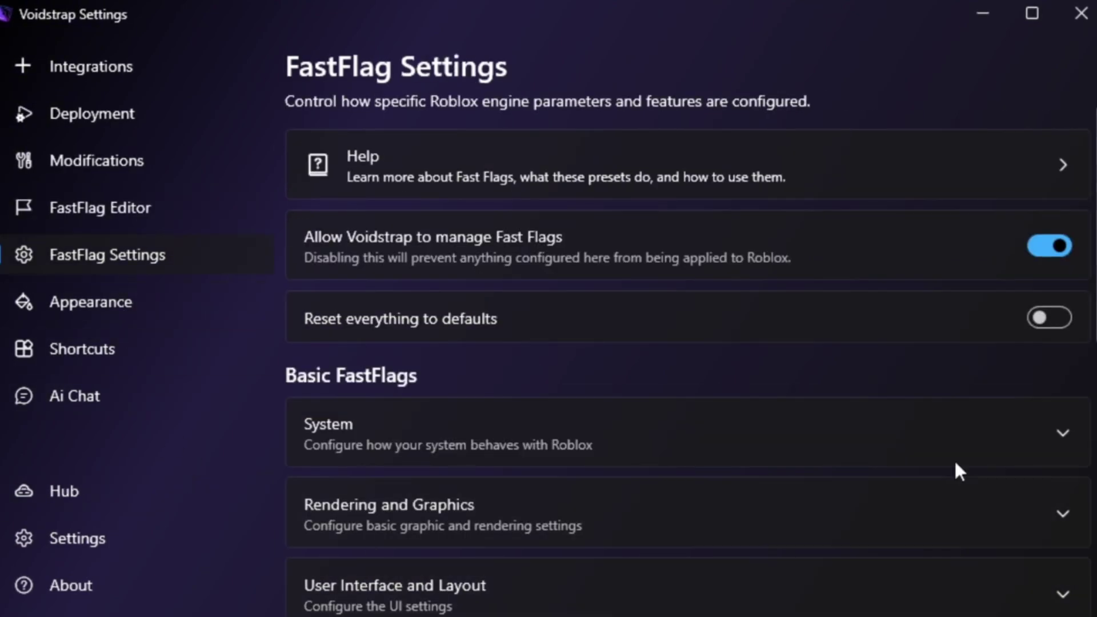
pyautogui.scroll(-2, 674, 343)
pyautogui.click(568, 338)
pyautogui.scroll(-5, 587, 326)
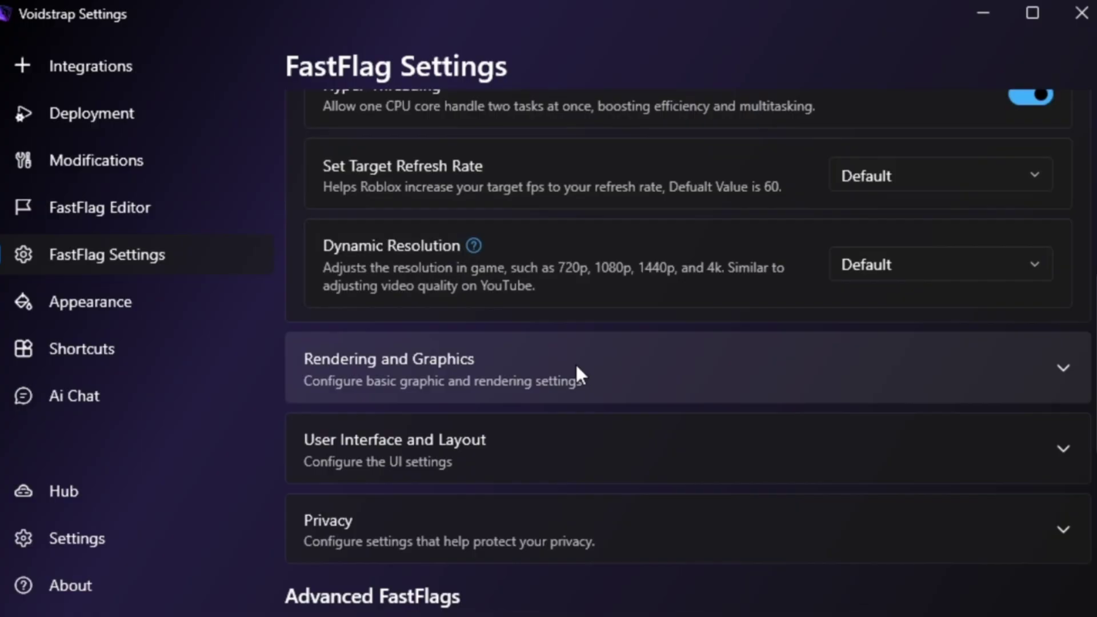
pyautogui.click(575, 365)
pyautogui.scroll(-5, 574, 383)
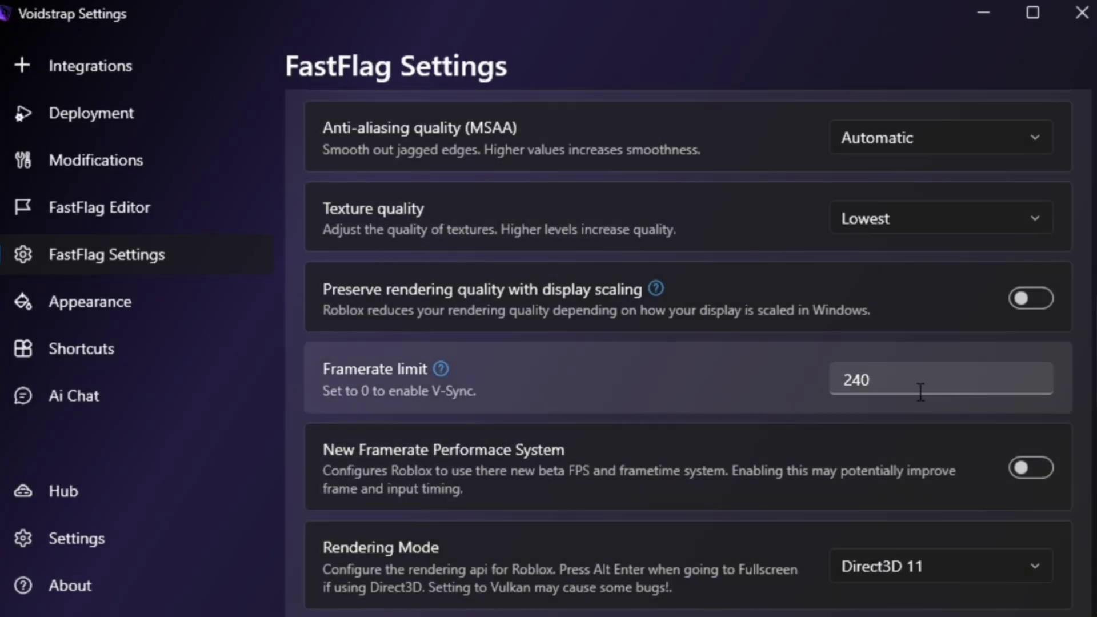
pyautogui.click(920, 392)
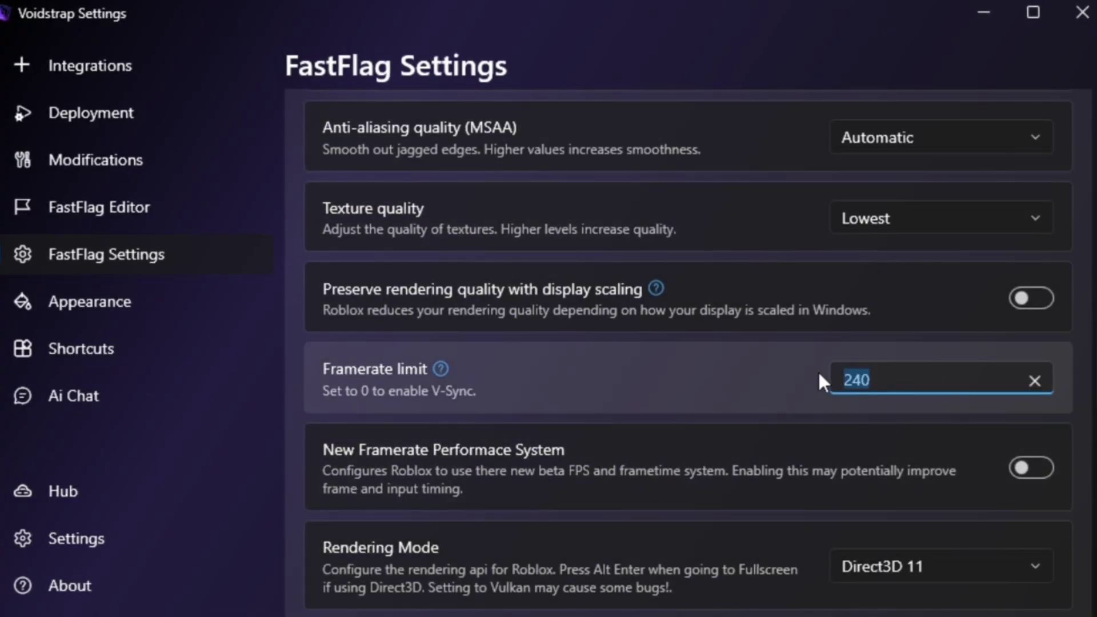
pyautogui.write('9999')
pyautogui.click(727, 379)
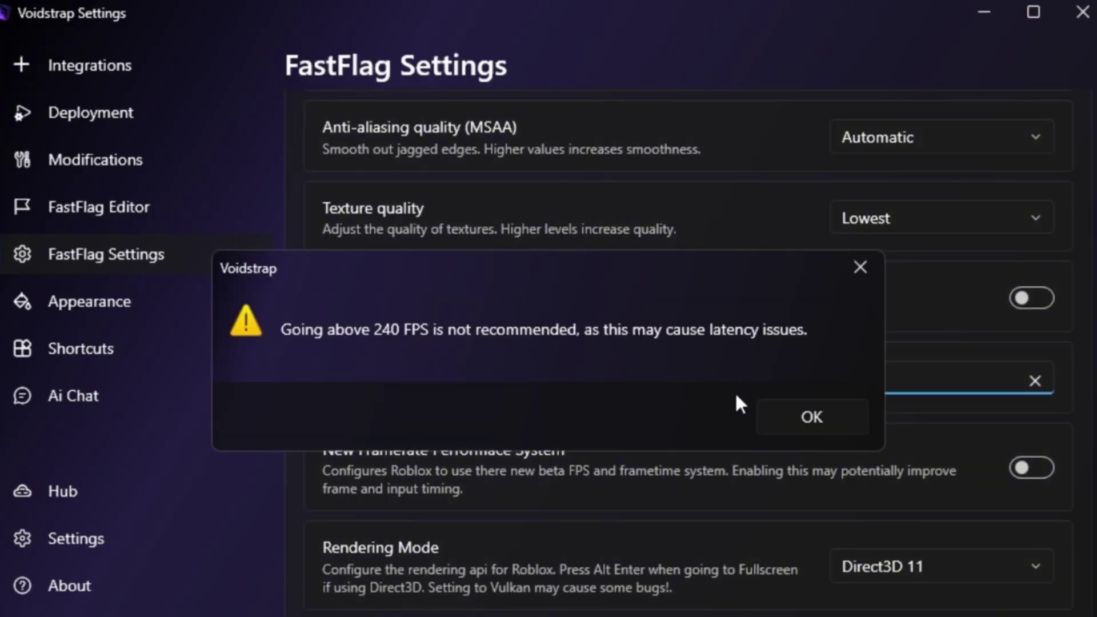
pyautogui.click(797, 415)
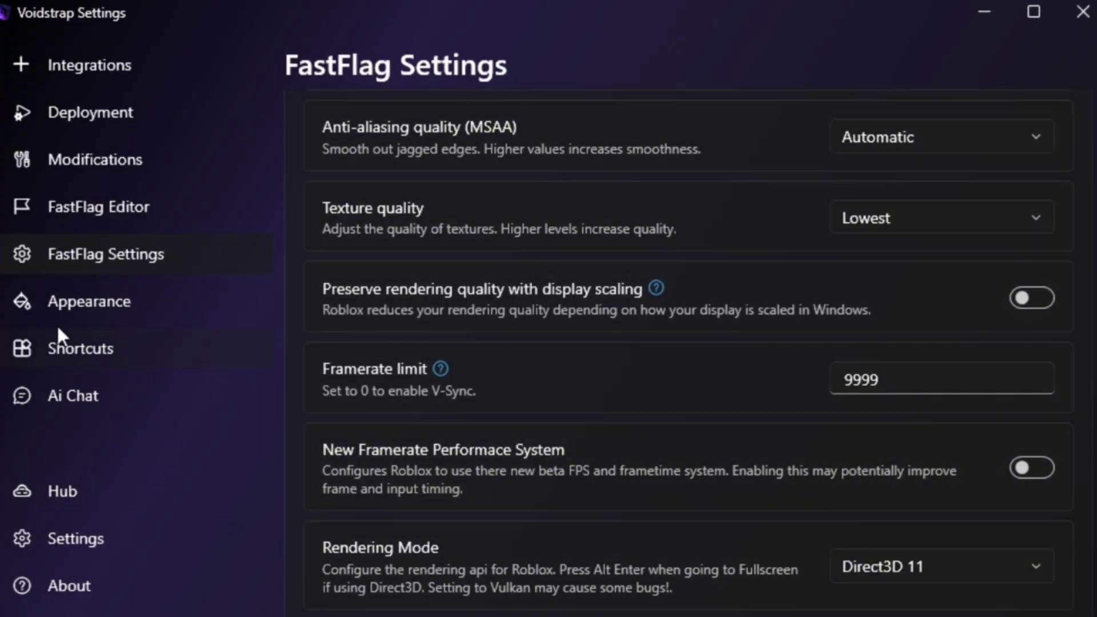
# Step: Browse the Appearance and Shortcuts pages, then add the Flag command to an Ai Chat message
pyautogui.click(67, 310)
pyautogui.click(160, 357)
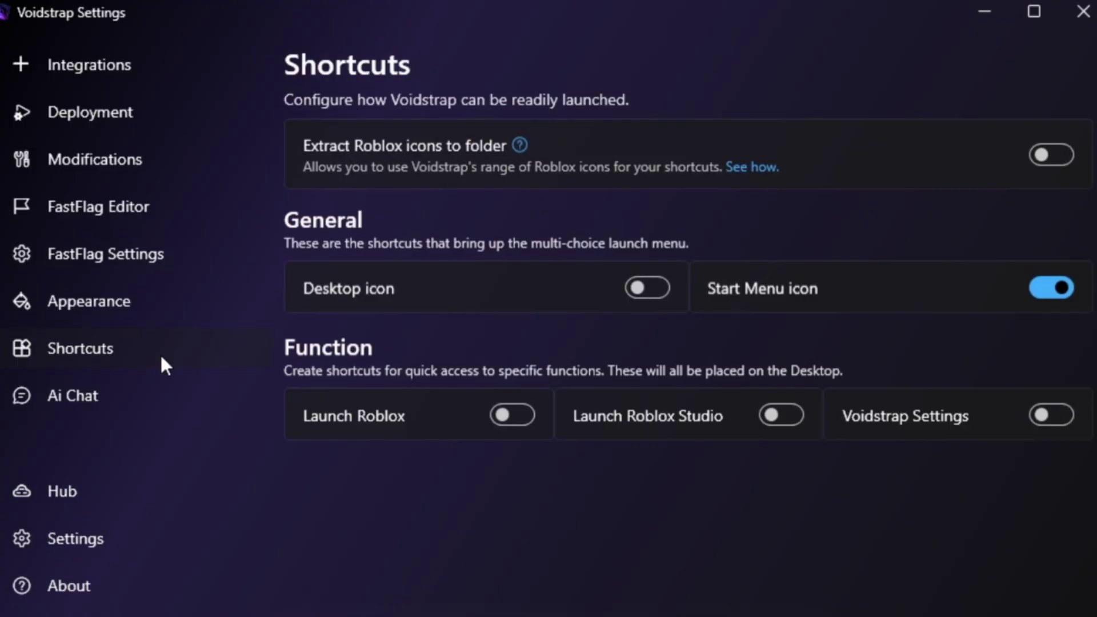
pyautogui.click(122, 407)
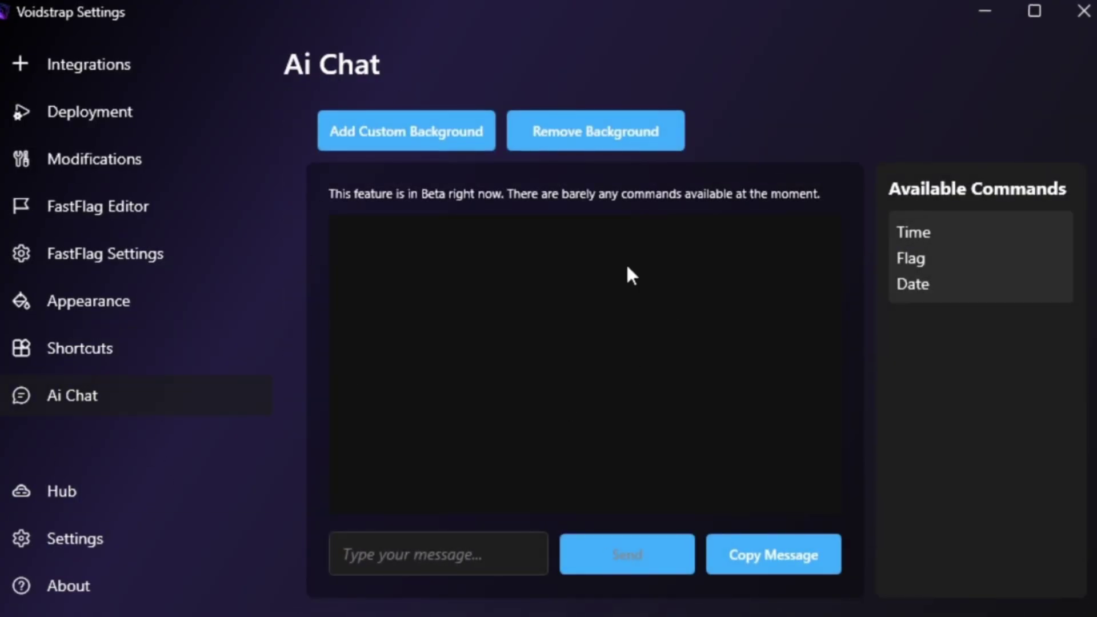
pyautogui.click(943, 268)
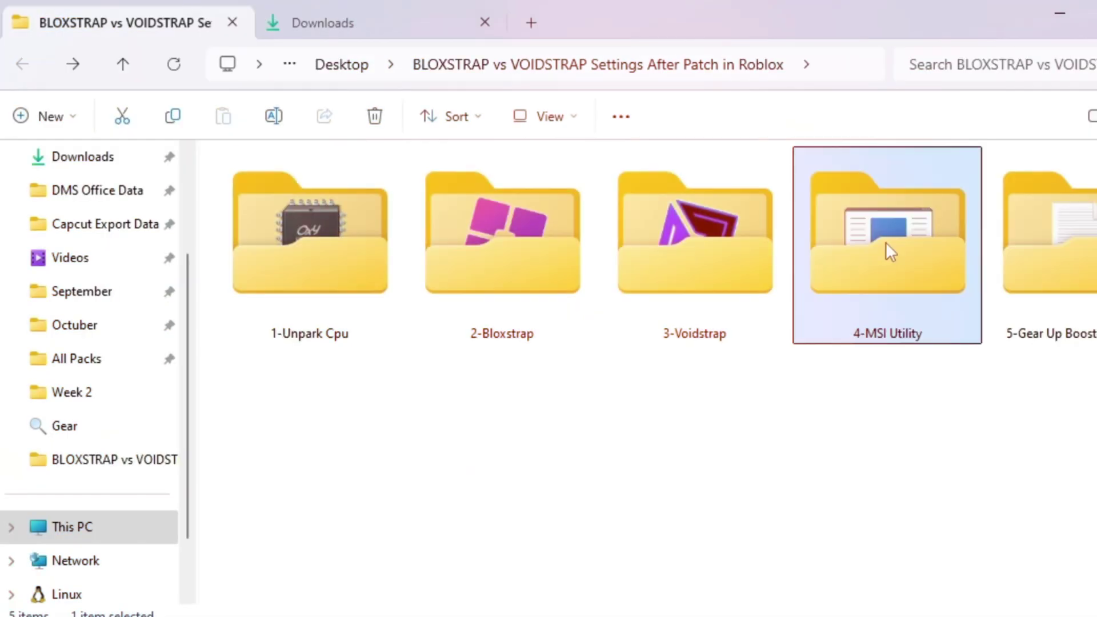
# Step: Open the 4-MSI Utility folder and select MSI Mode Utility 3.0.exe
pyautogui.doubleClick(887, 247)
pyautogui.click(410, 192)
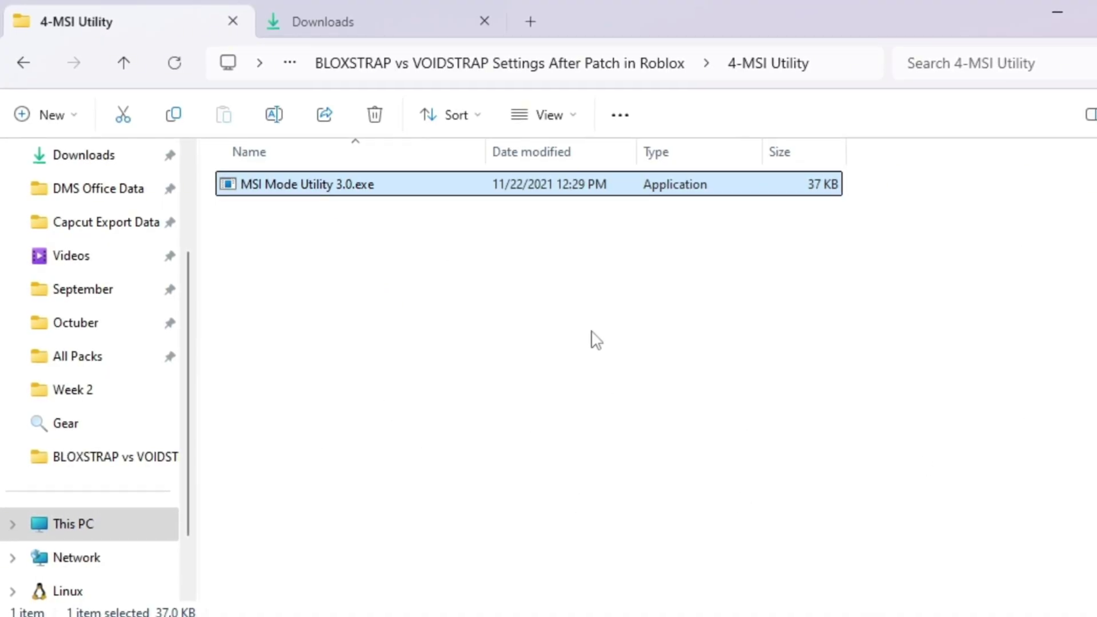
# Step: Run MSI Mode Utility 3.0.exe as administrator
pyautogui.rightClick(438, 188)
pyautogui.click(545, 321)
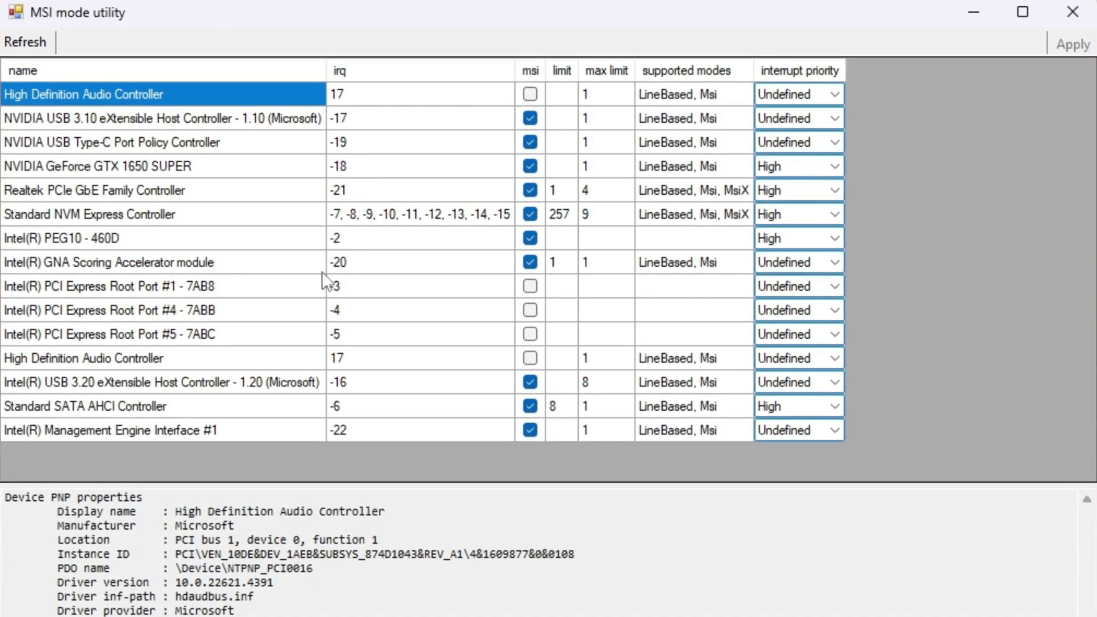
# Step: Keep MSI mode with High interrupt priority for the GTX 1650 SUPER and Intel PEG10 - 460D
pyautogui.click(61, 167)
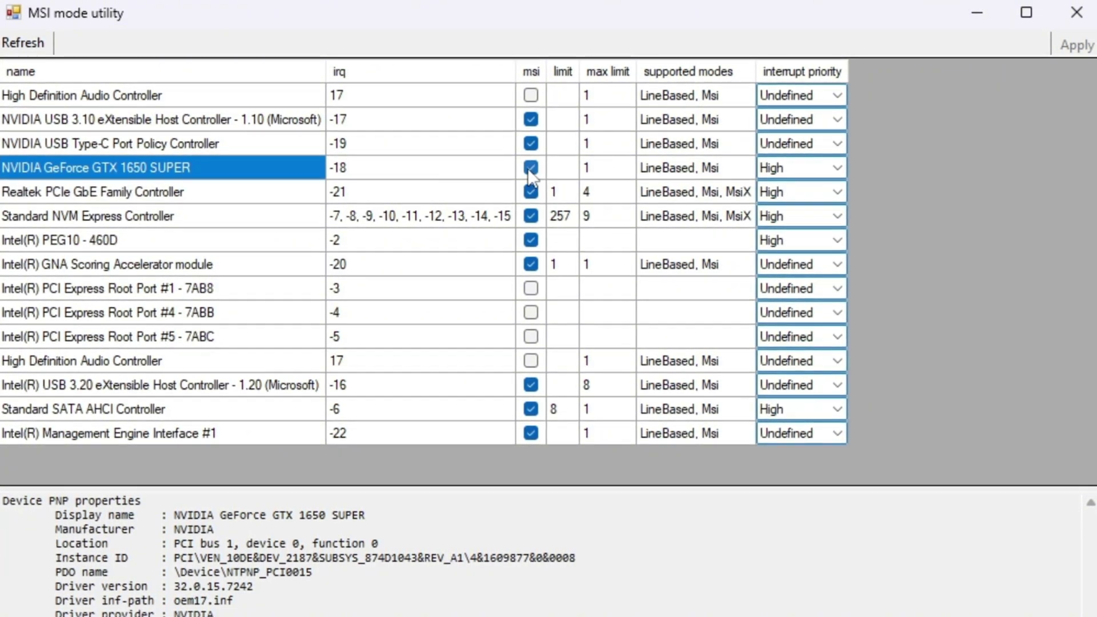
pyautogui.click(834, 170)
pyautogui.click(834, 169)
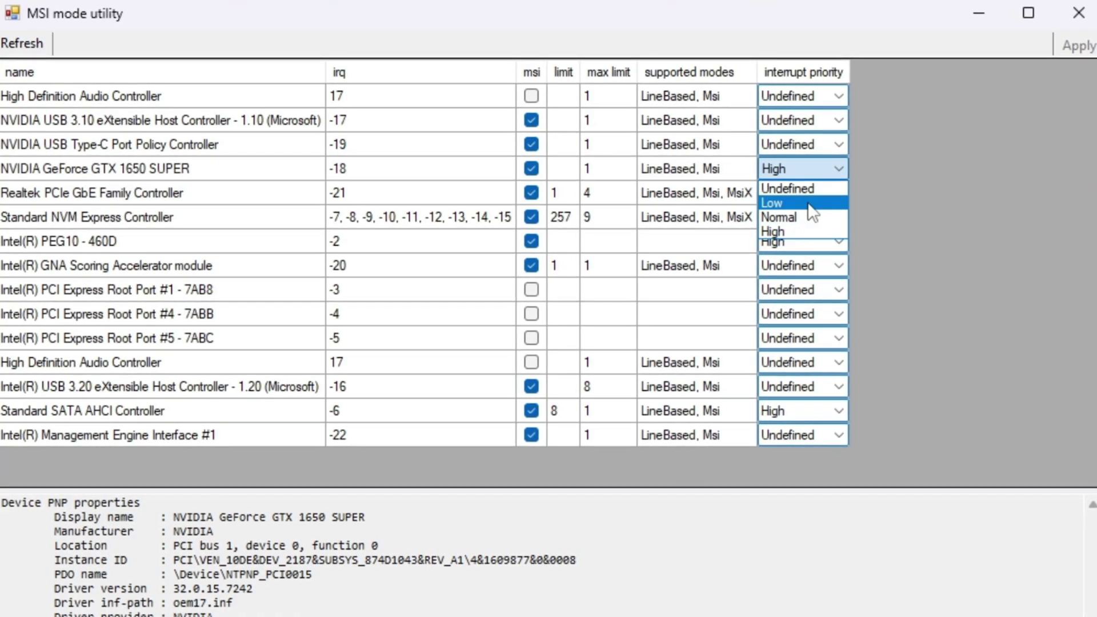
pyautogui.click(802, 231)
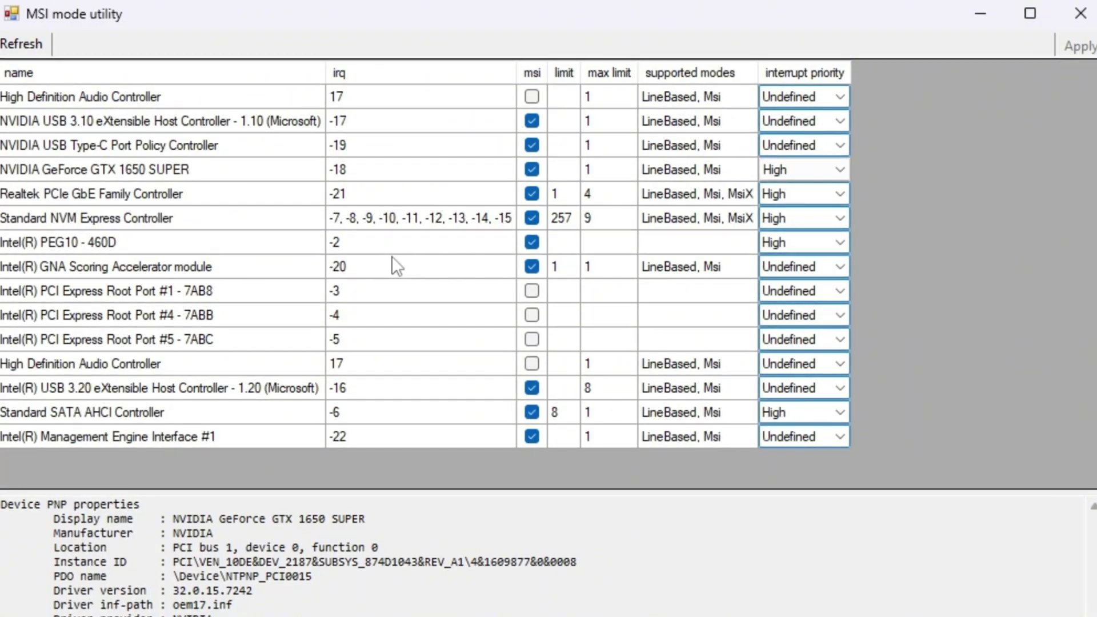
pyautogui.click(65, 251)
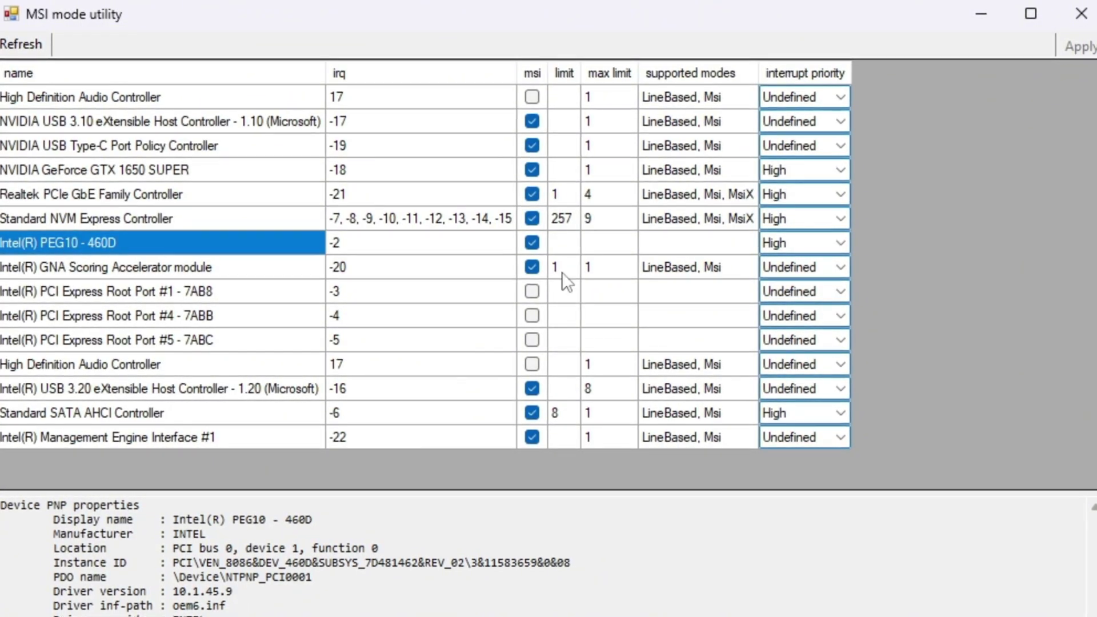
pyautogui.click(817, 246)
pyautogui.click(842, 311)
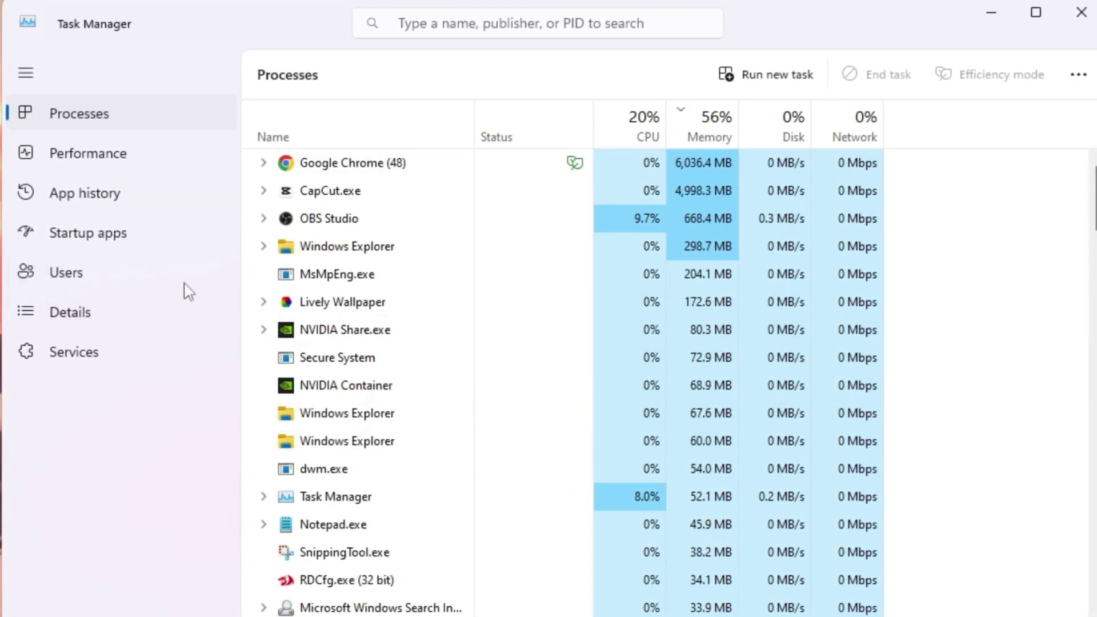
# Step: Show the Startup apps list and begin disabling the Lively Wallpaper and MyLiveWallpapers.exe entries
pyautogui.click(190, 234)
pyautogui.scroll(-3, 595, 355)
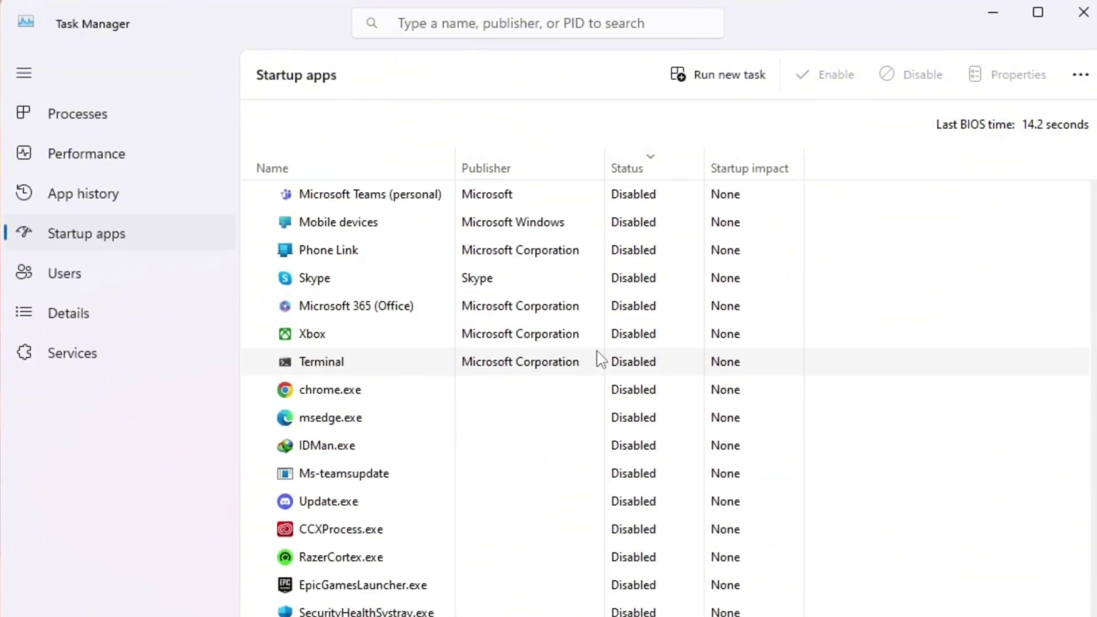
pyautogui.scroll(2, 575, 491)
pyautogui.scroll(1, 575, 492)
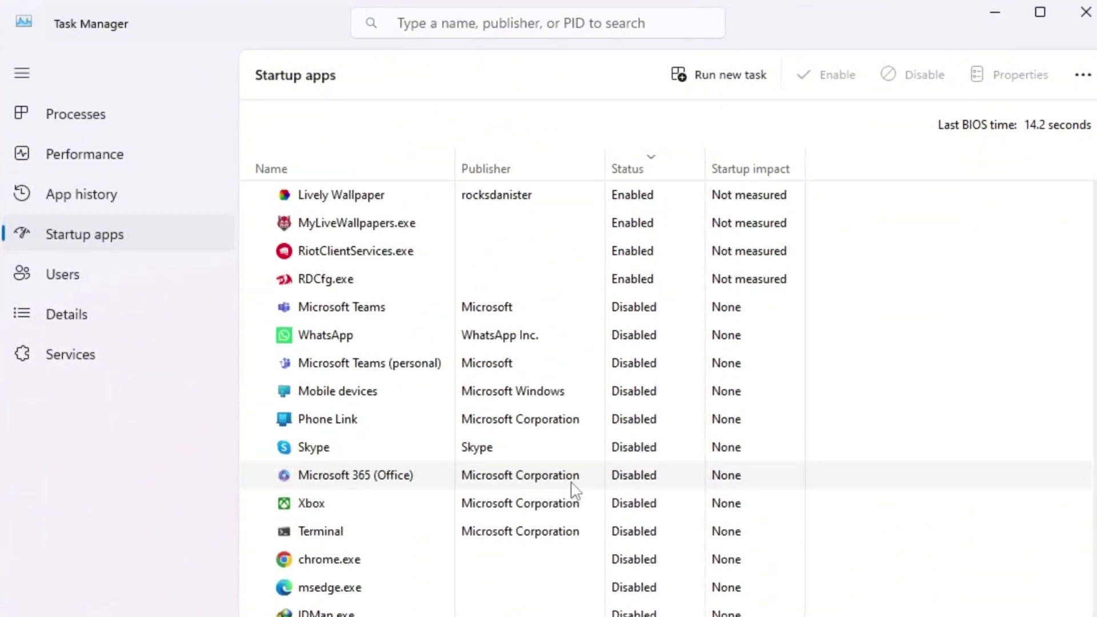
pyautogui.scroll(-2, 573, 488)
pyautogui.scroll(2, 571, 484)
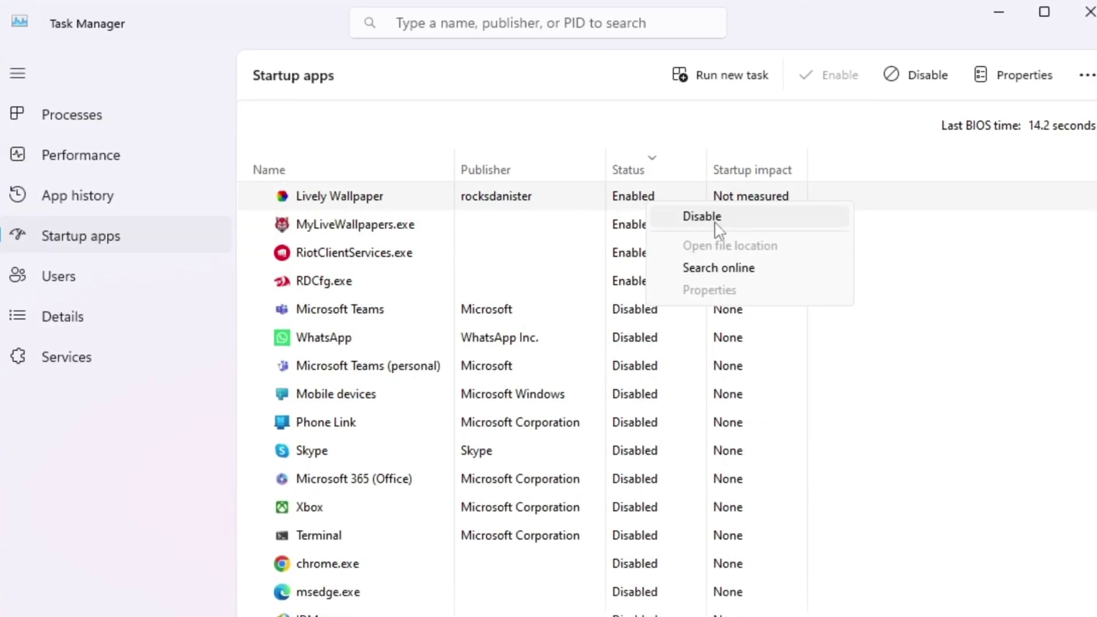
pyautogui.click(612, 237)
pyautogui.rightClick(612, 235)
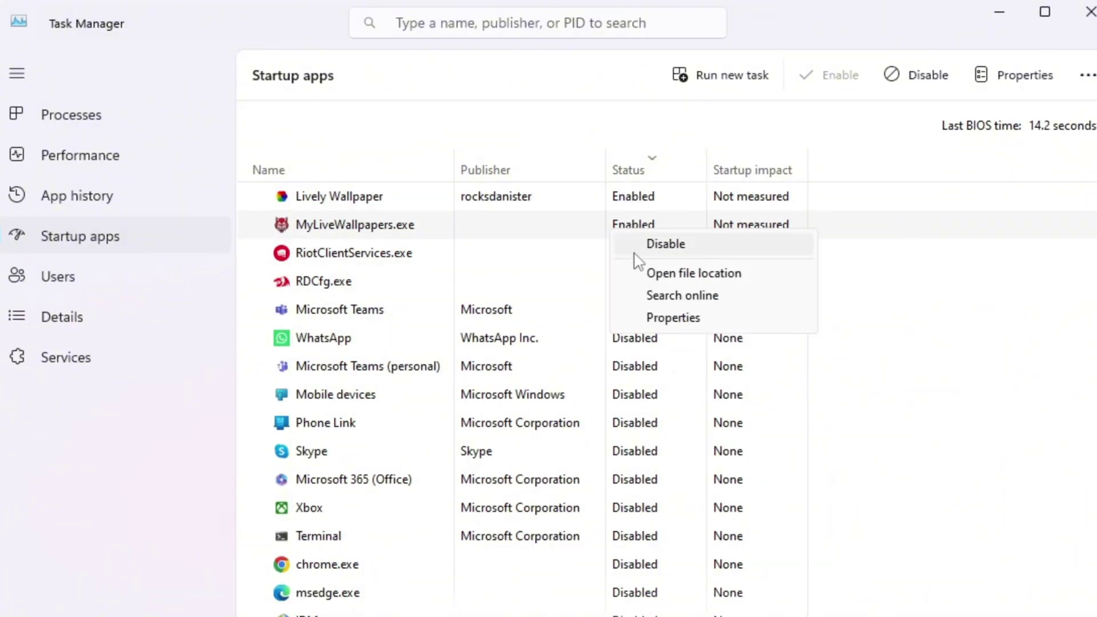